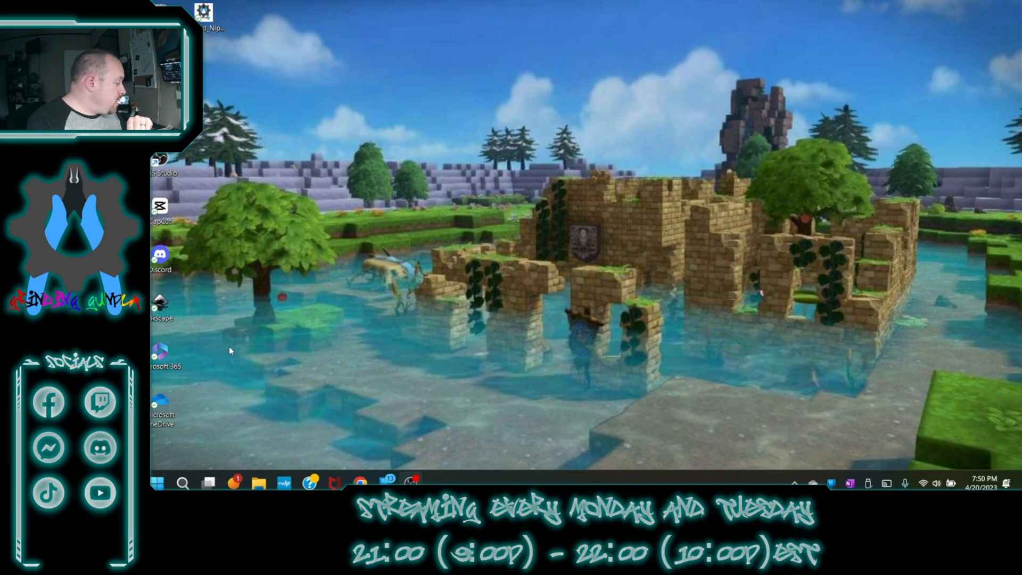
- Launch GIMP and create a new image with the default 1920 × 1080 pixel template
left_click(156, 483)
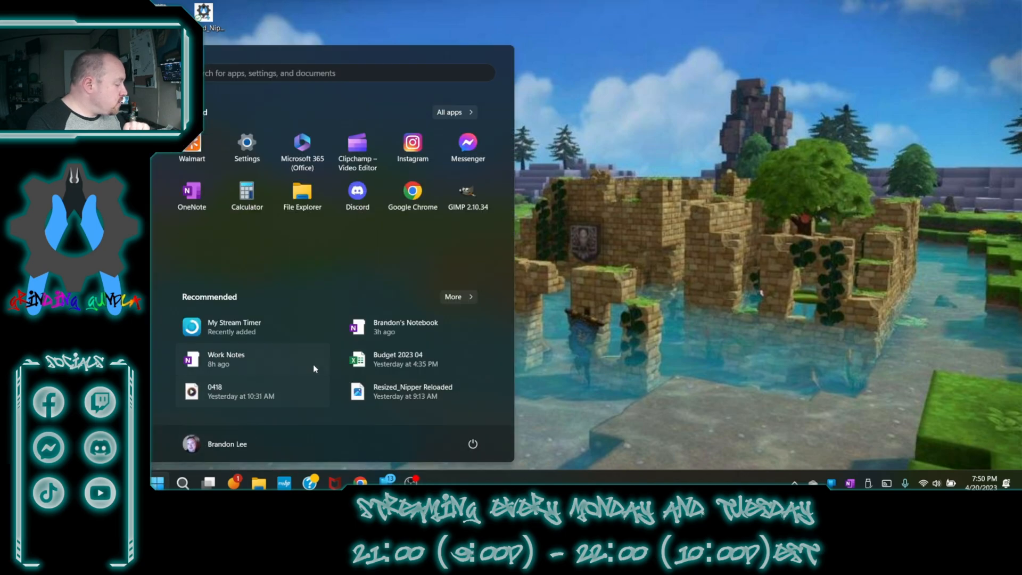
left_click(473, 193)
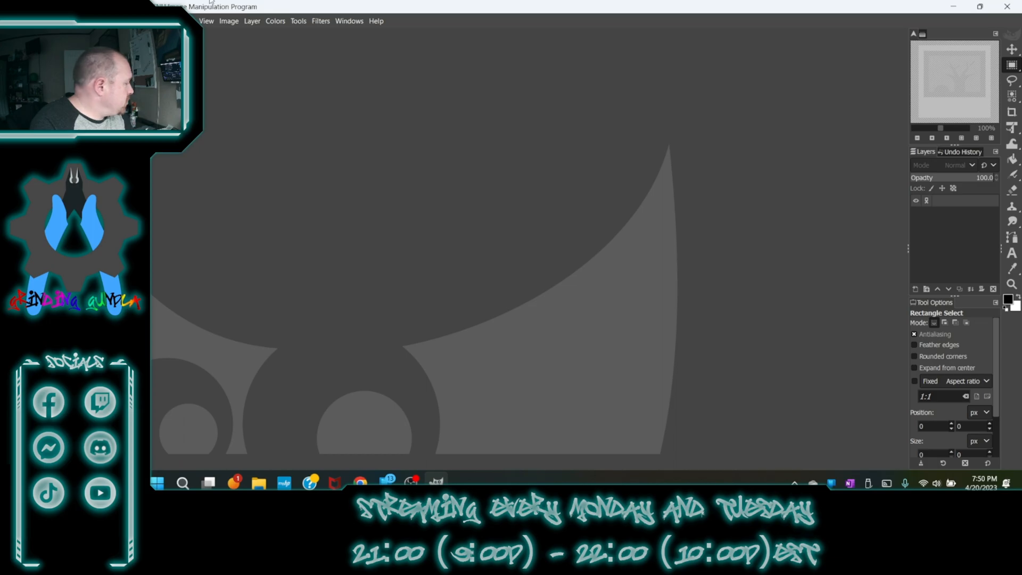
left_click(157, 20)
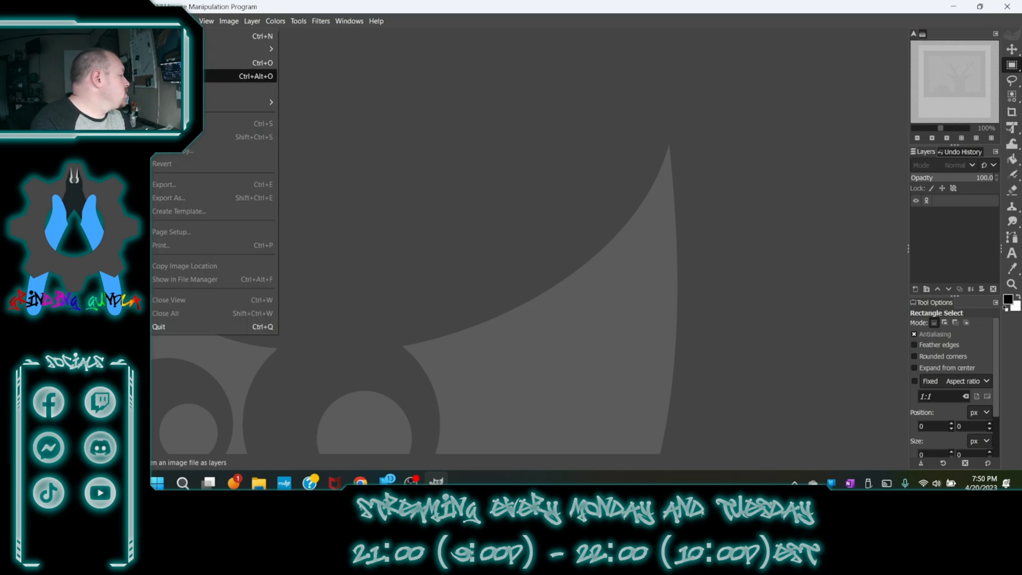
left_click(176, 35)
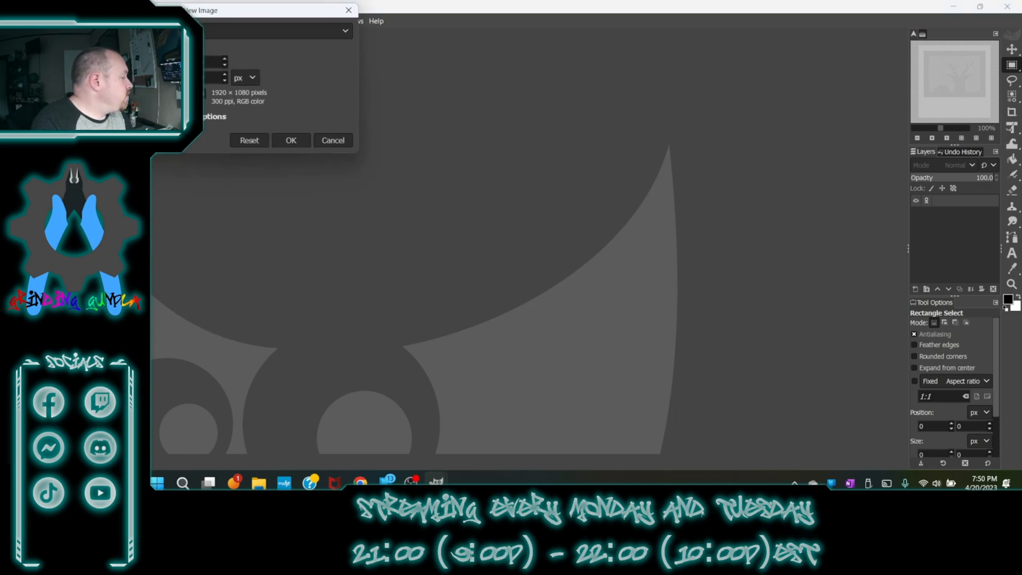
left_click(291, 140)
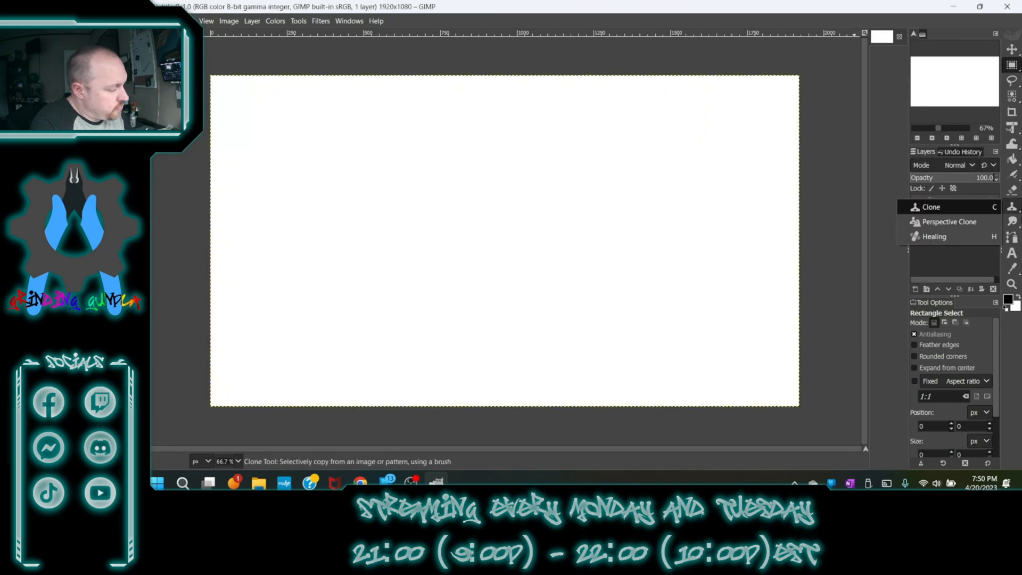
- Add an alpha channel to the Background layer
mouse_move(1011, 207)
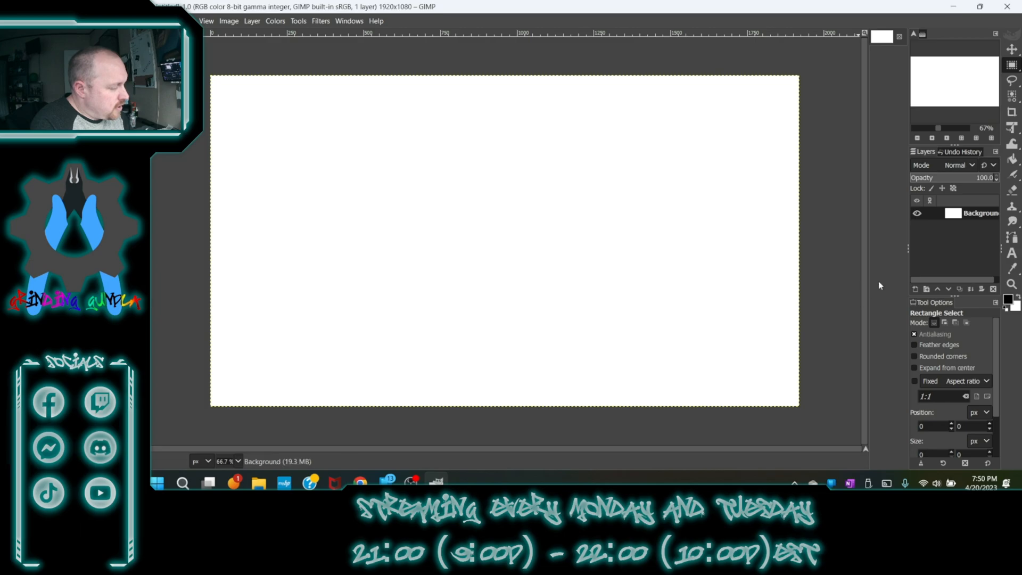
right_click(953, 215)
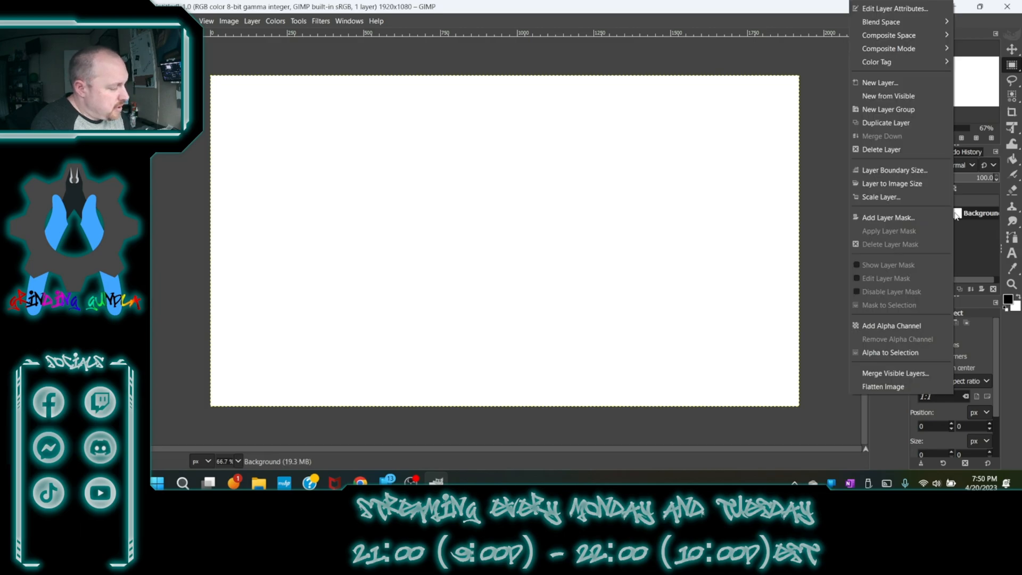
left_click(914, 326)
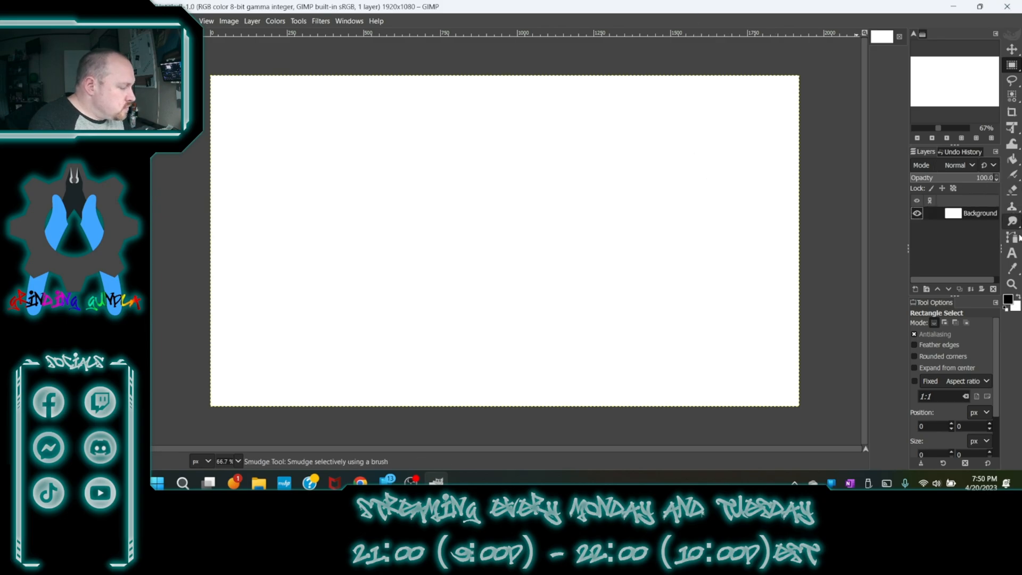
- Set the Text tool to 100 px and write GOOD TIMES in the Good Times font on the canvas
left_click(1011, 254)
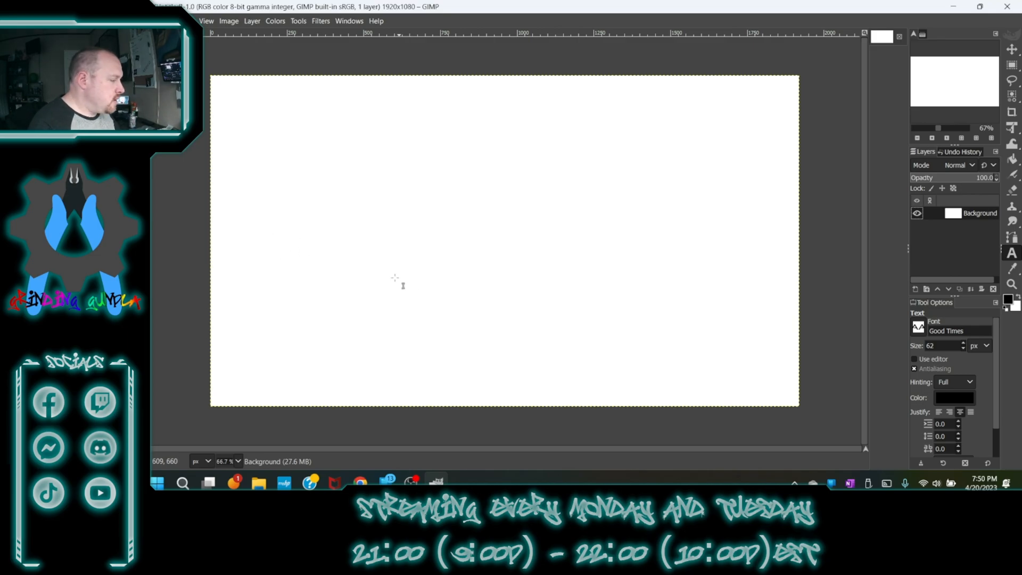
left_click(365, 160)
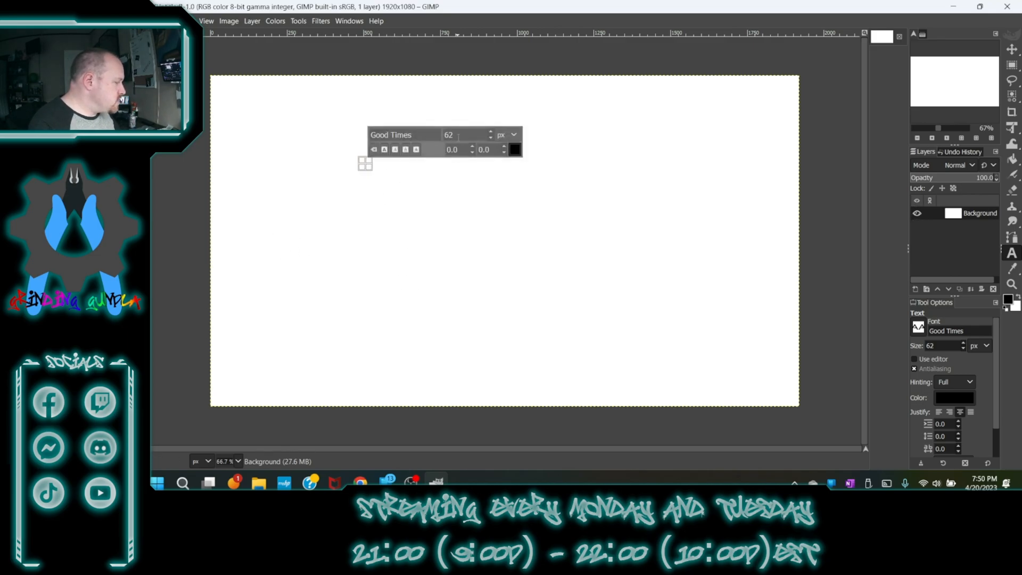
left_click_drag(462, 134, 417, 136)
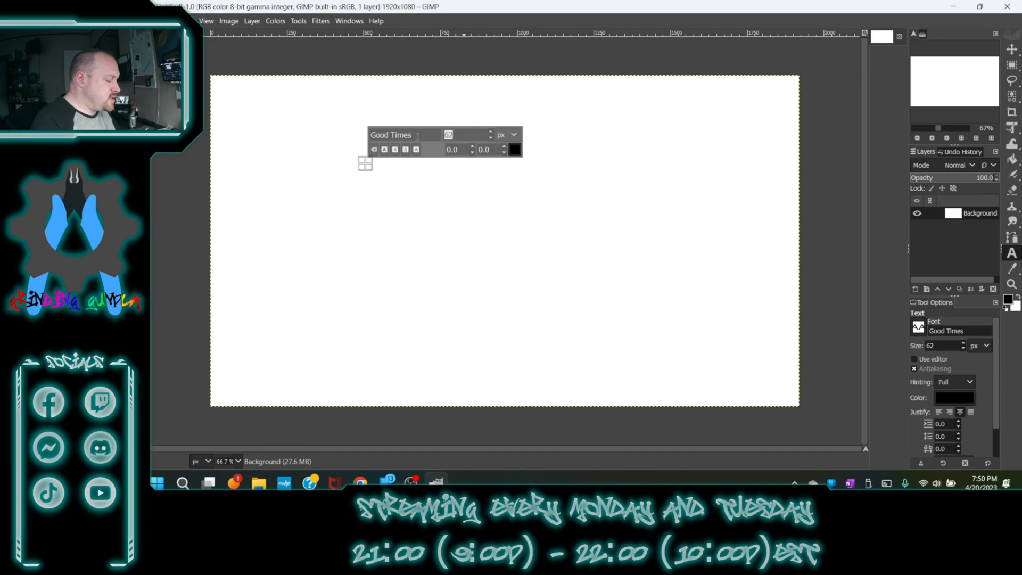
type("100")
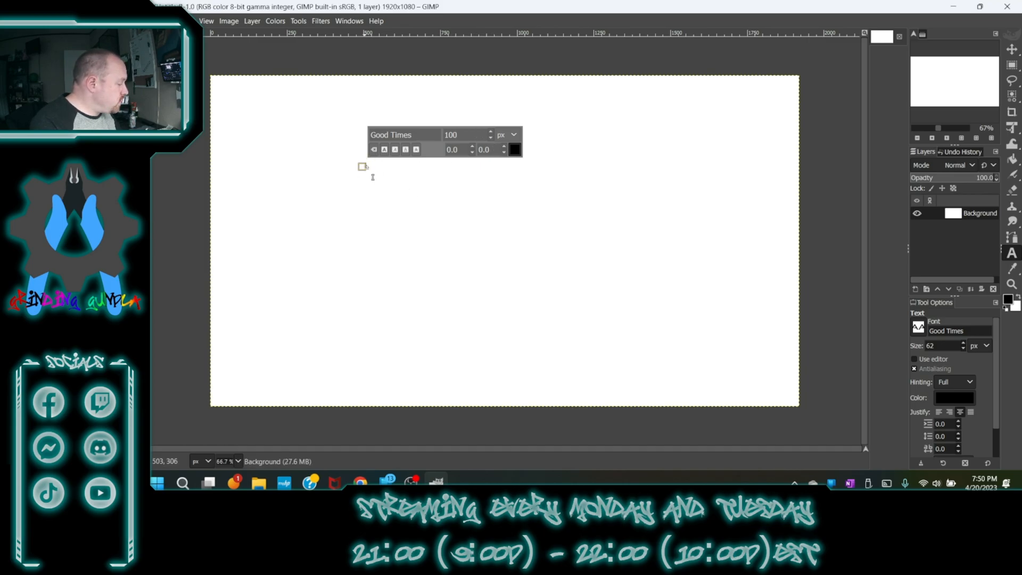
left_click_drag(941, 348, 846, 335)
type("100")
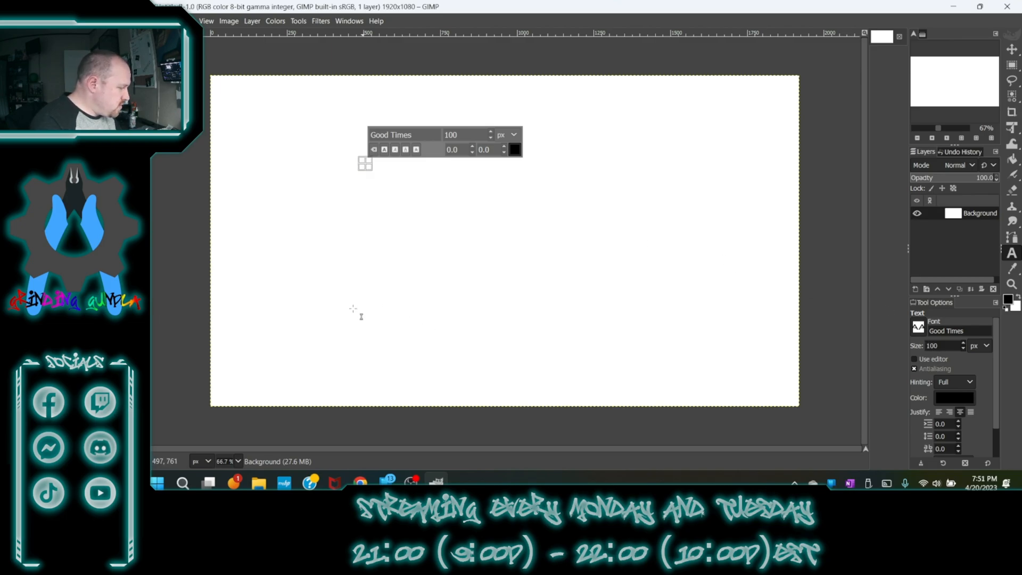
left_click(320, 270)
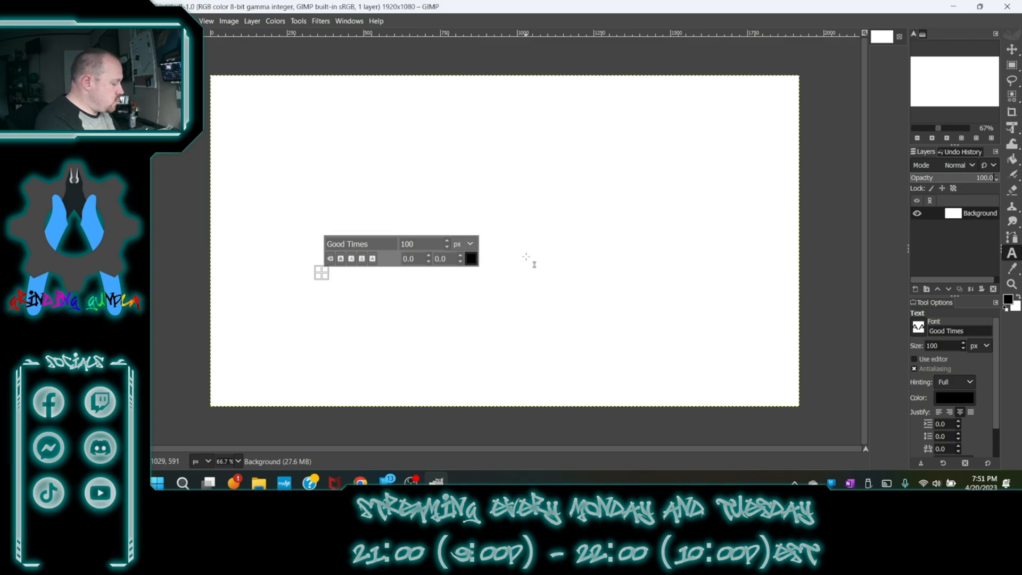
type("Good Times")
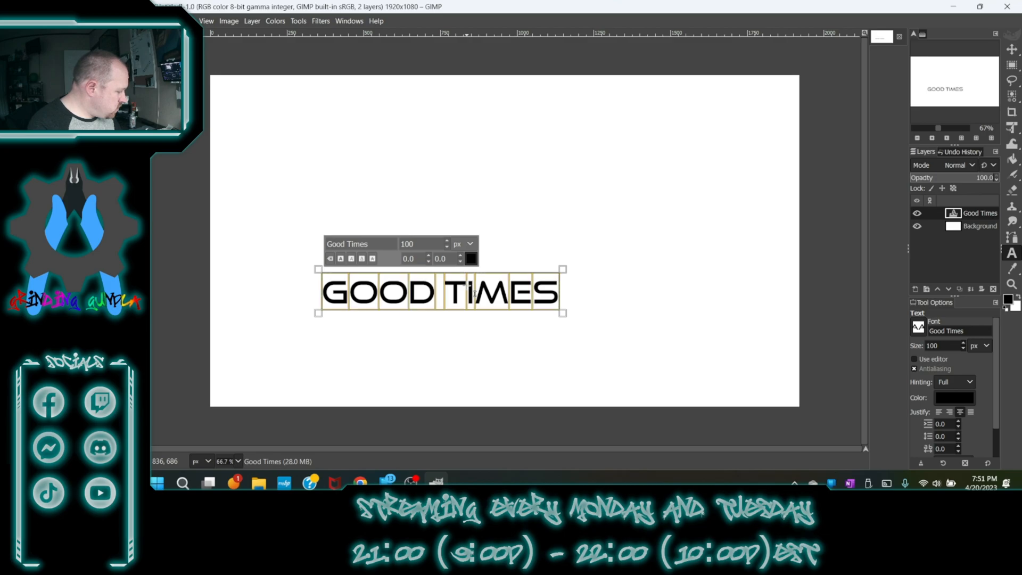
- Change the text colour to white
left_click(470, 260)
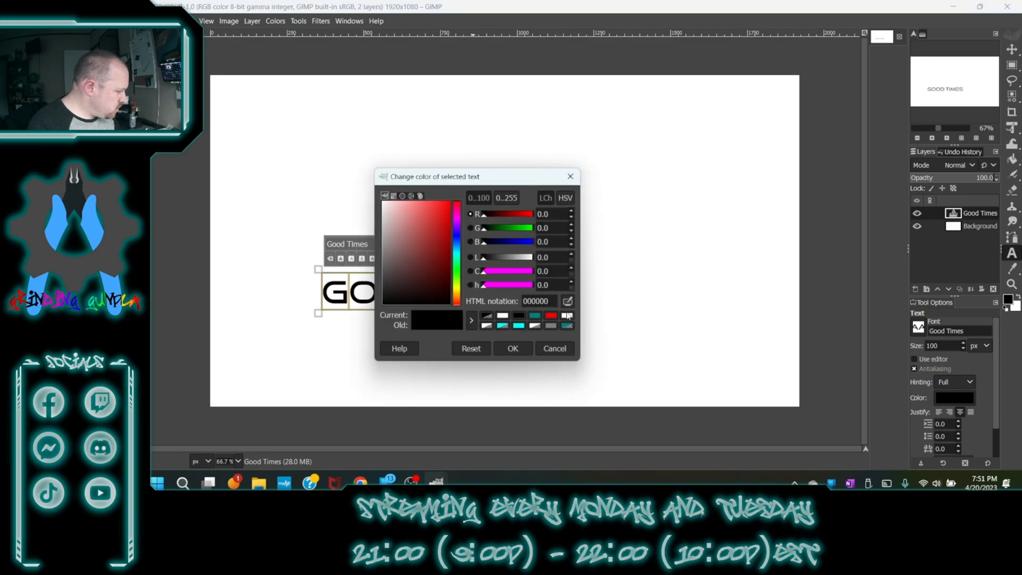
left_click(567, 316)
left_click(517, 349)
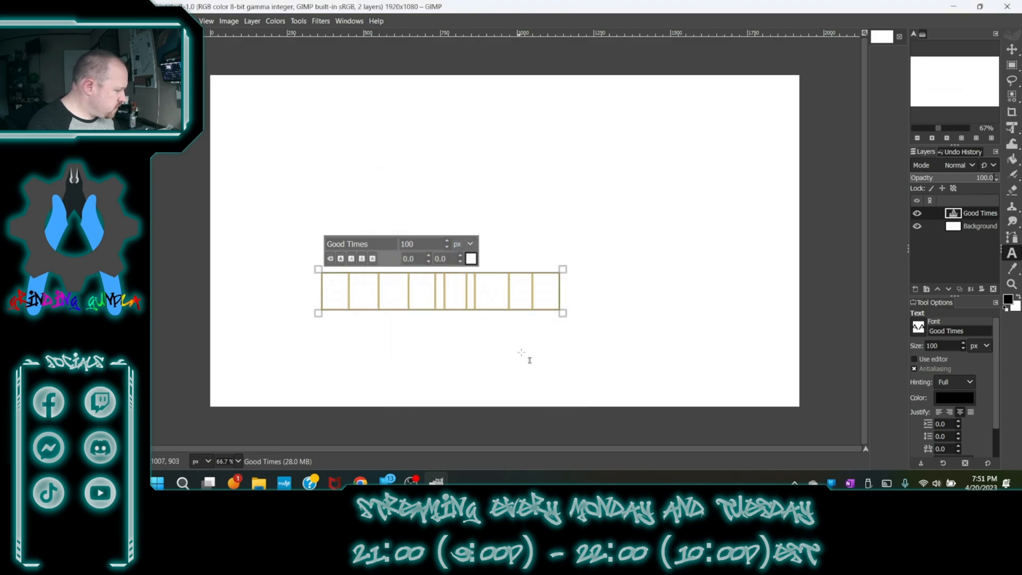
- Invert the Background layer's colours so it turns black
left_click(969, 227)
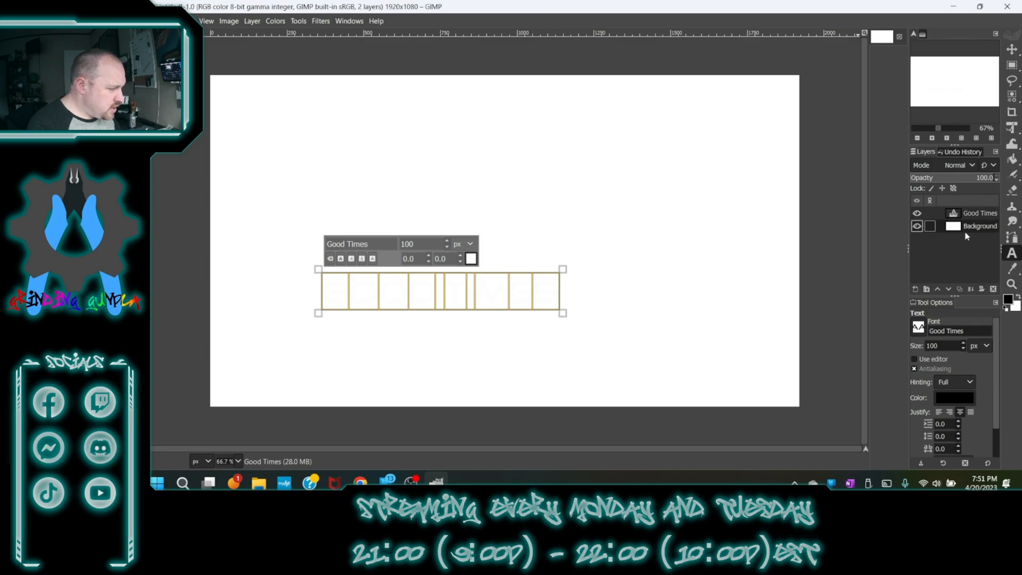
left_click(282, 21)
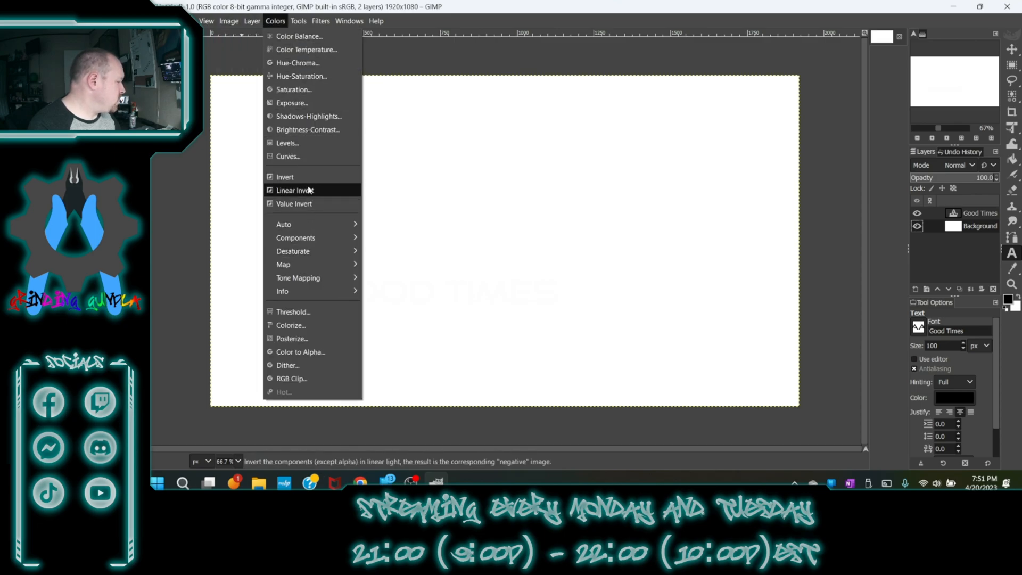
left_click(306, 179)
- Turn the GOOD TIMES text layer's alpha into a selection
scroll(365, 311, "up", 3)
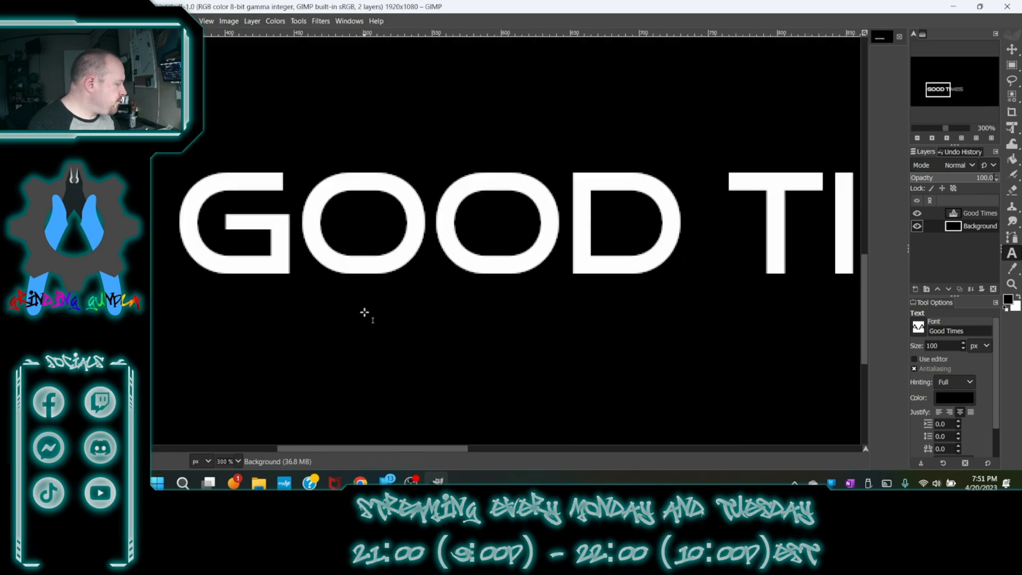
scroll(365, 310, "down", 1)
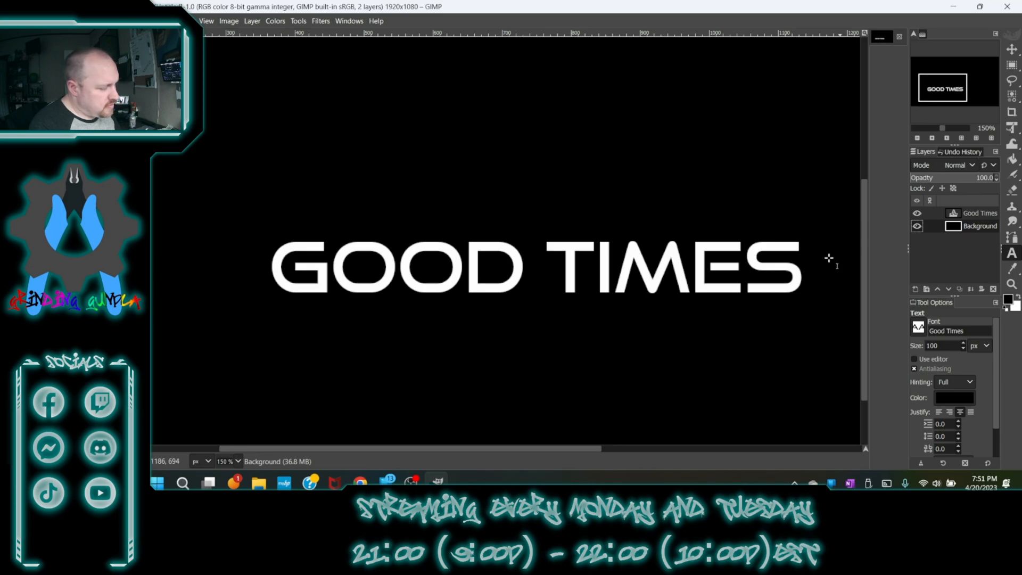
left_click_drag(953, 85, 957, 87)
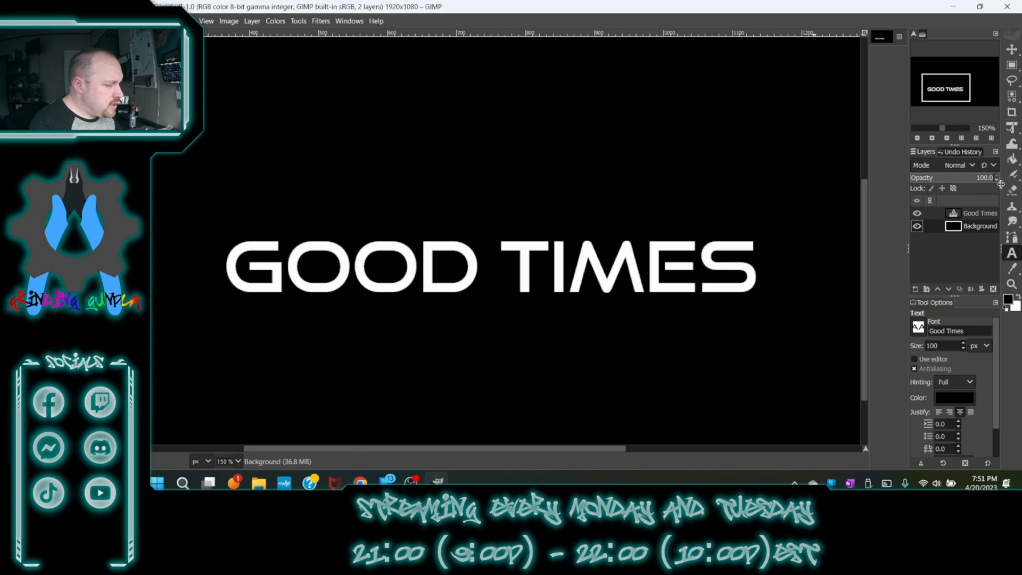
right_click(966, 215)
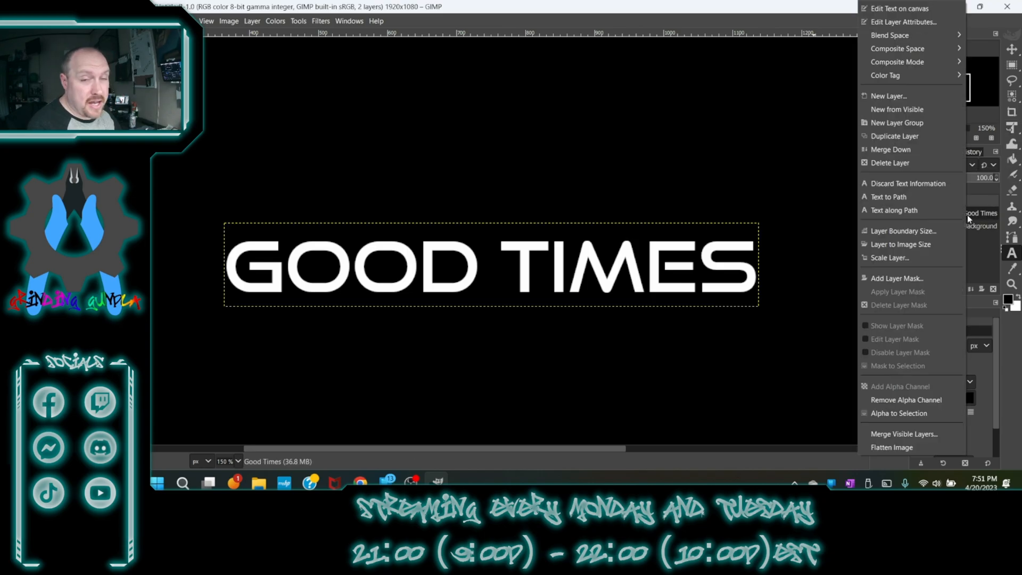
left_click(920, 411)
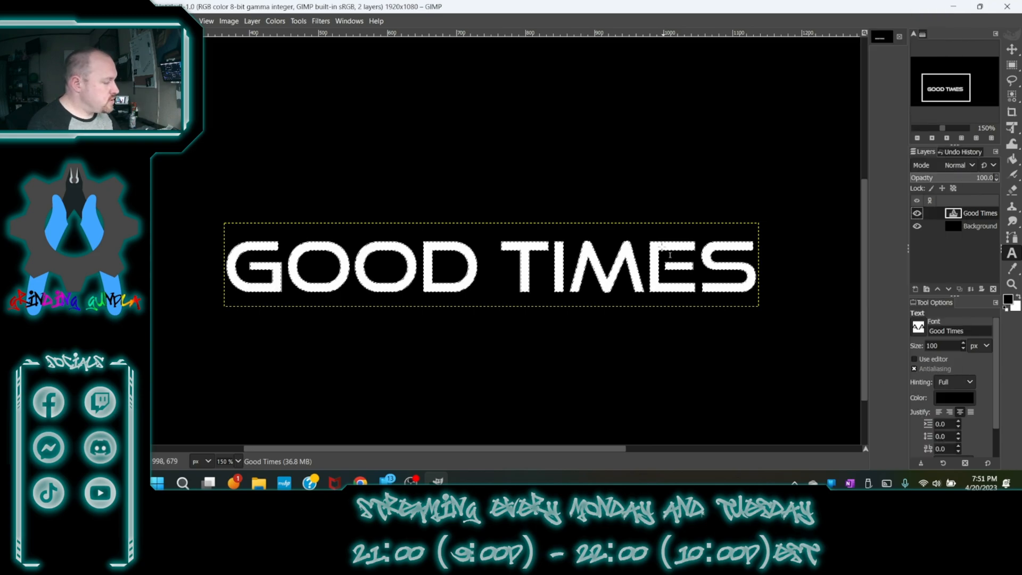
- Create a new transparent layer named load in
mouse_move(1011, 207)
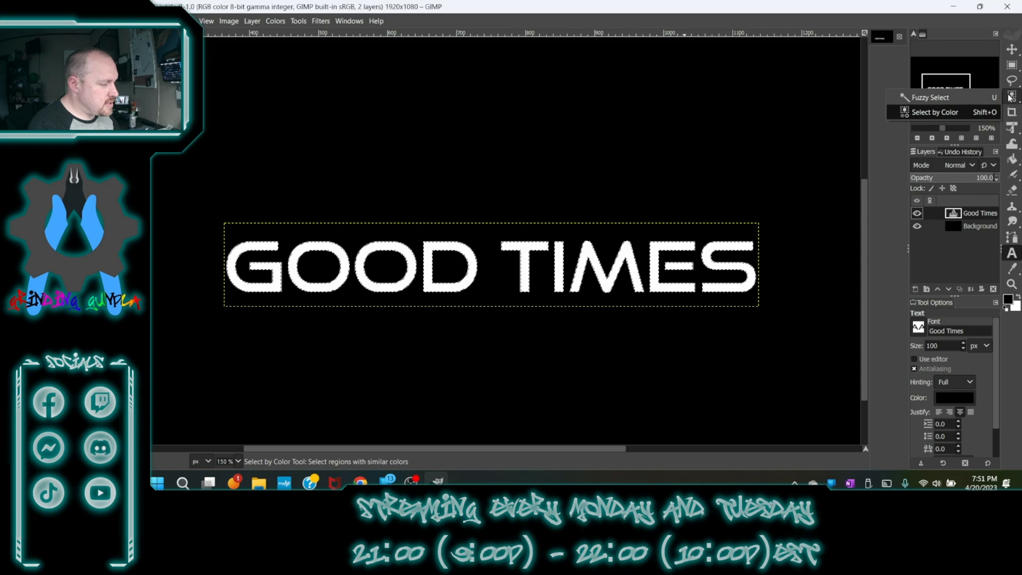
left_click(915, 289)
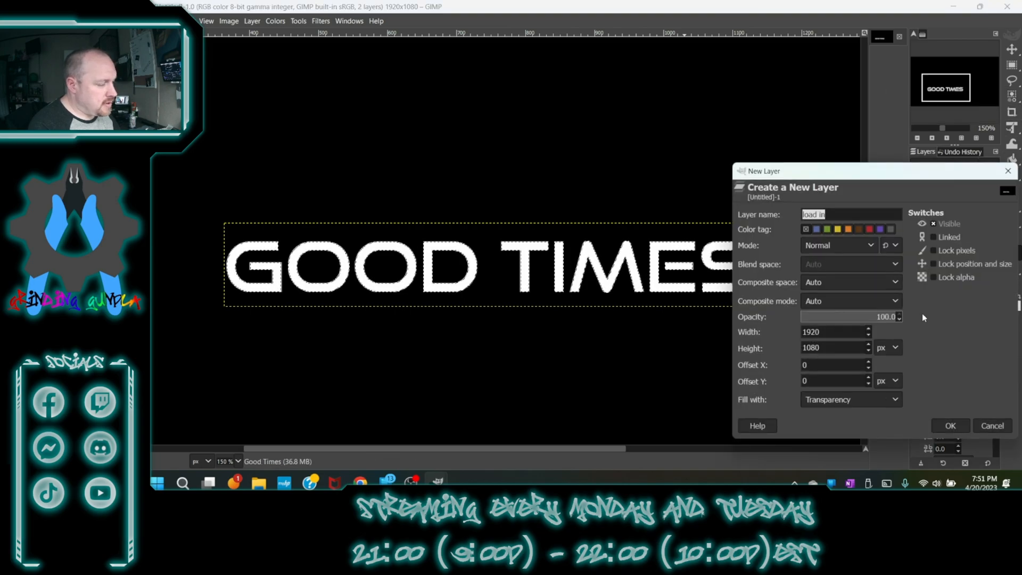
left_click(950, 425)
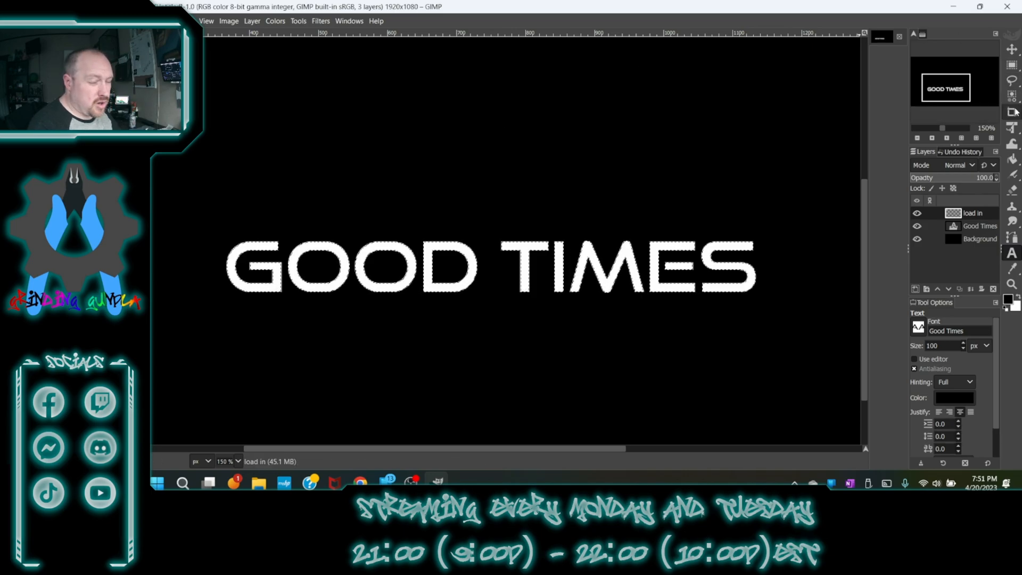
- Bucket fill the selected letters on the load in layer with green 00db00
left_click(1010, 172)
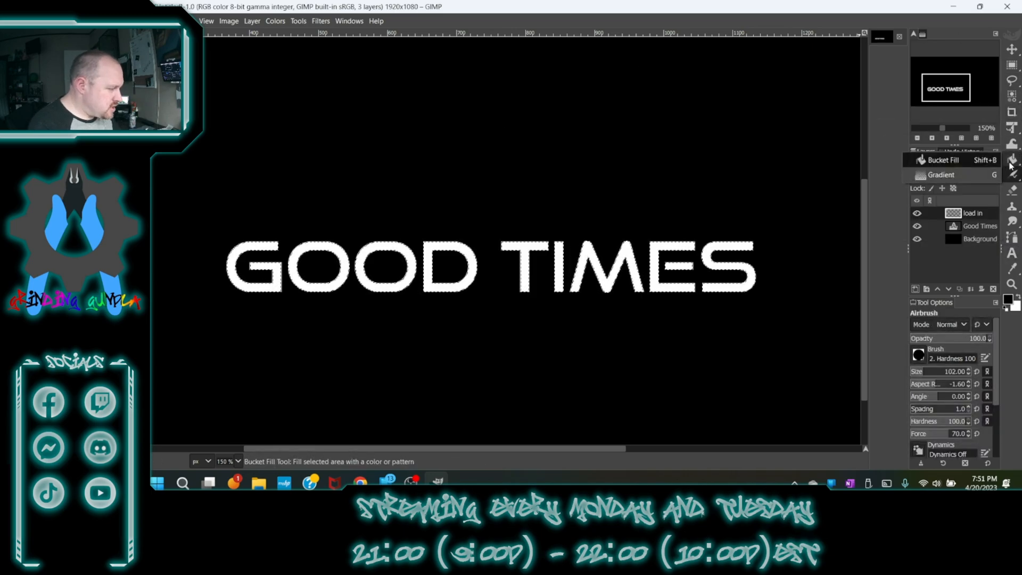
left_click(1011, 164)
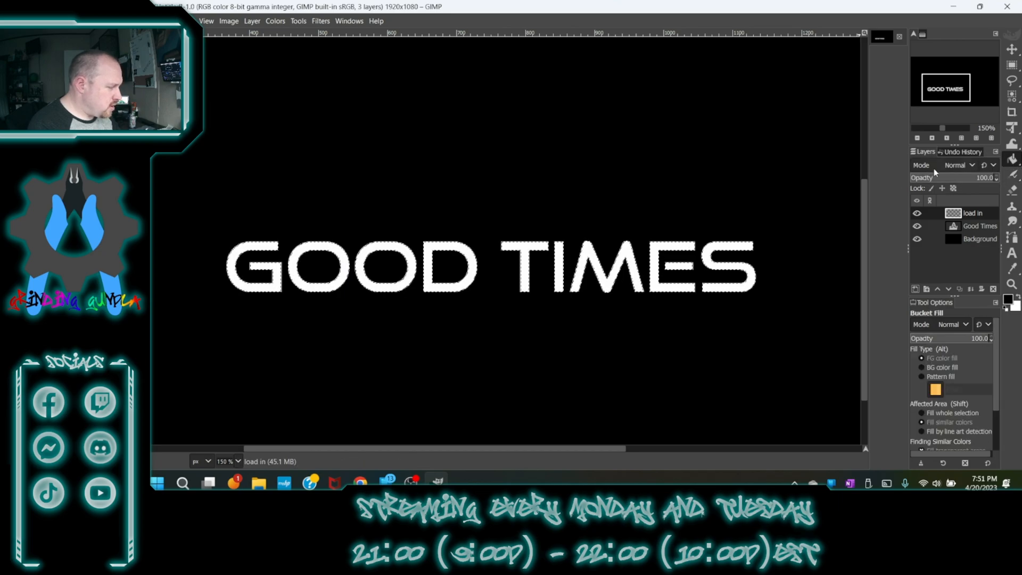
left_click(1007, 299)
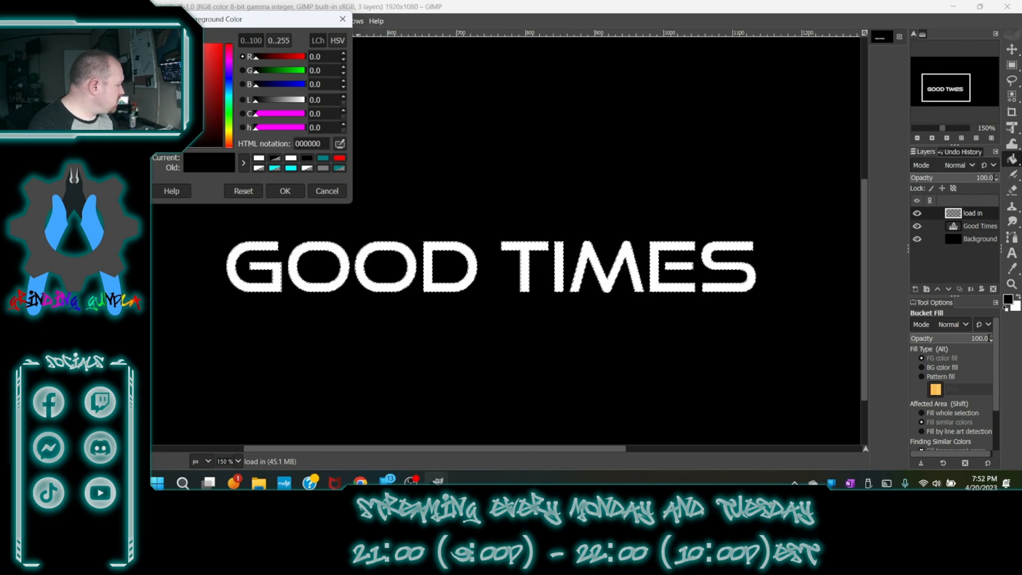
left_click_drag(265, 71, 294, 74)
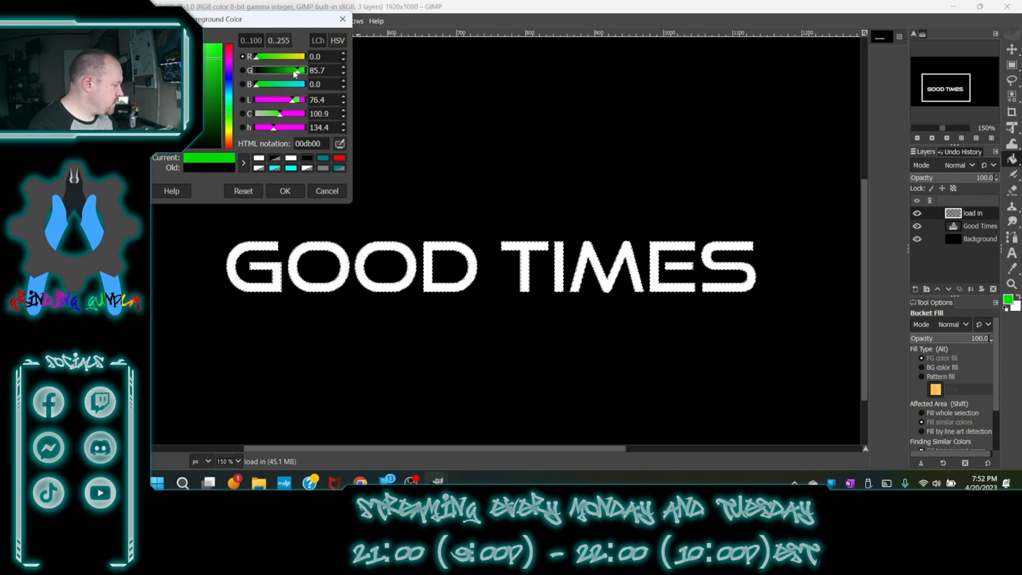
left_click(285, 190)
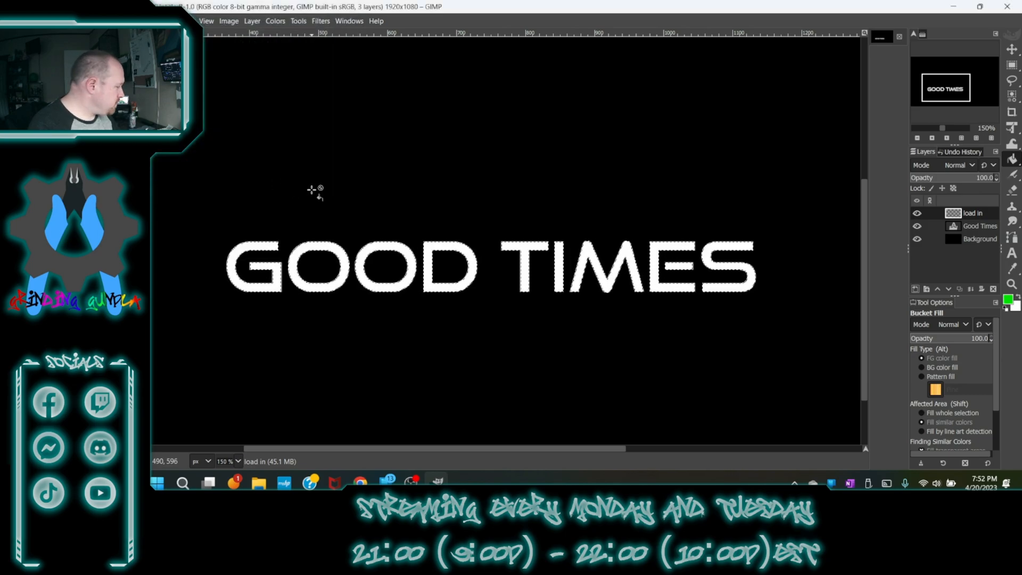
left_click(343, 255)
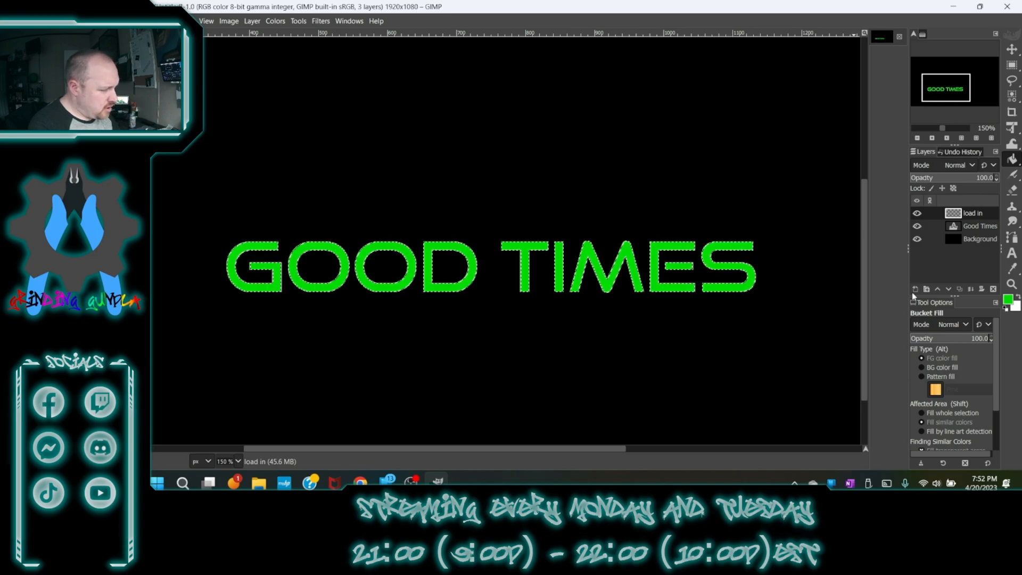
- Duplicate the load in layer and move the copy below the Good Times layer
left_click(956, 286)
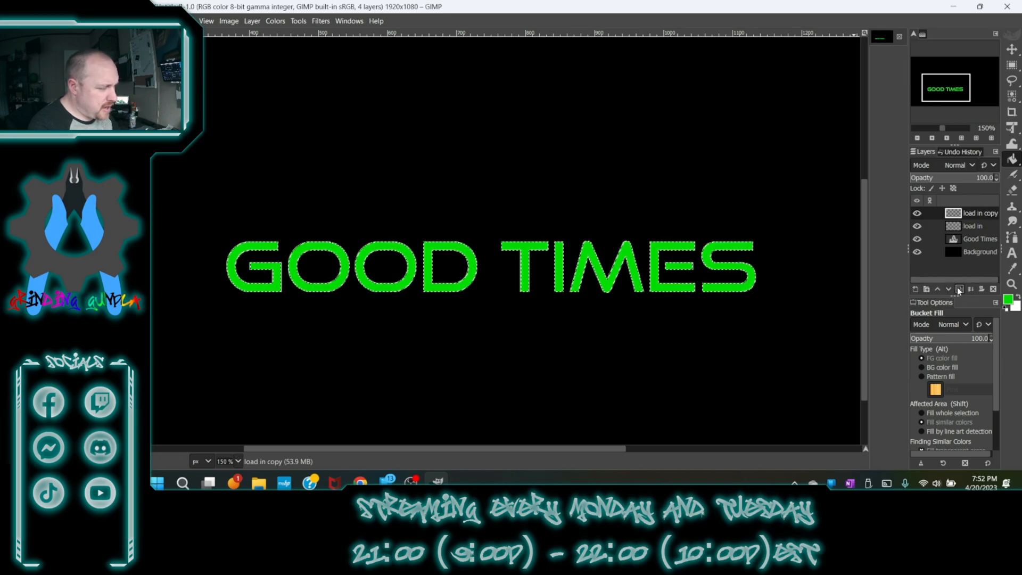
left_click_drag(952, 213, 961, 244)
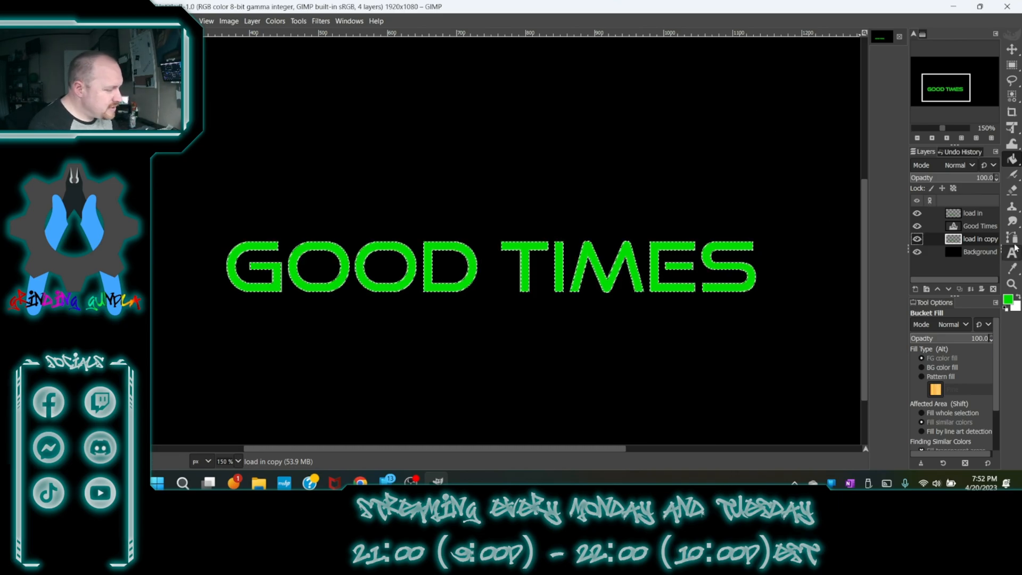
- Apply a Gaussian Blur of size 5.5 to the load in layer
left_click(973, 214)
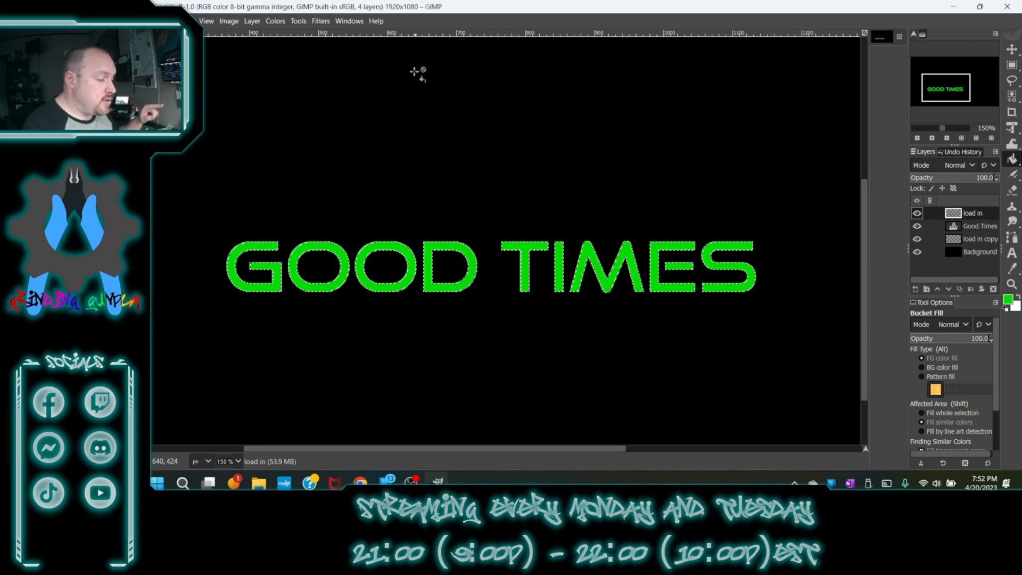
left_click(307, 22)
mouse_move(322, 23)
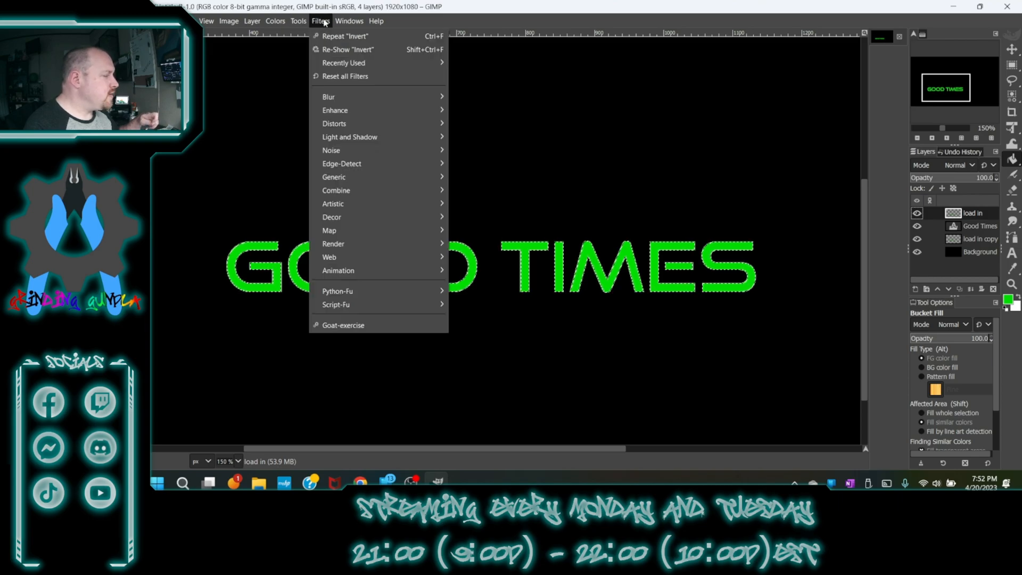
mouse_move(412, 103)
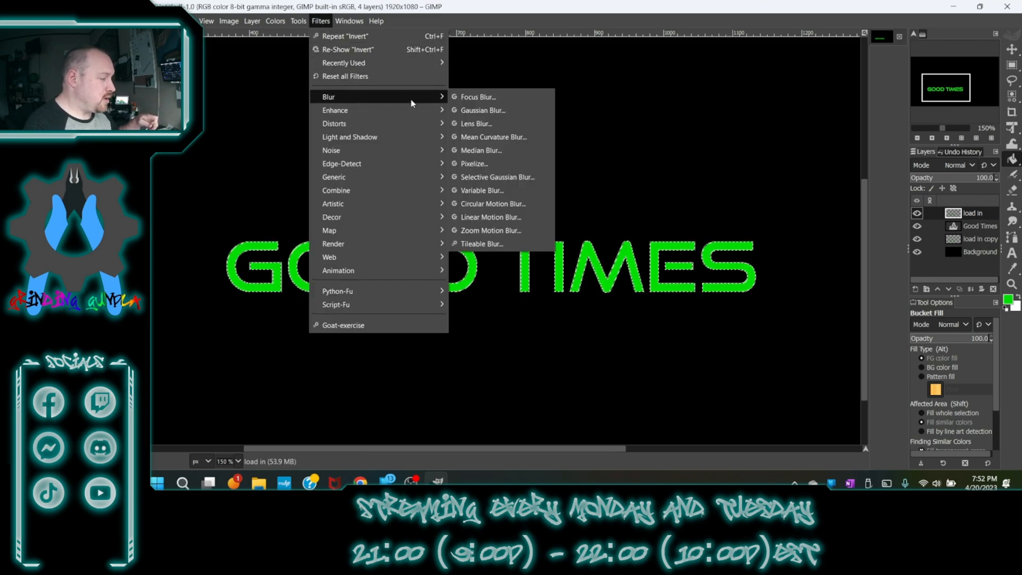
left_click(481, 110)
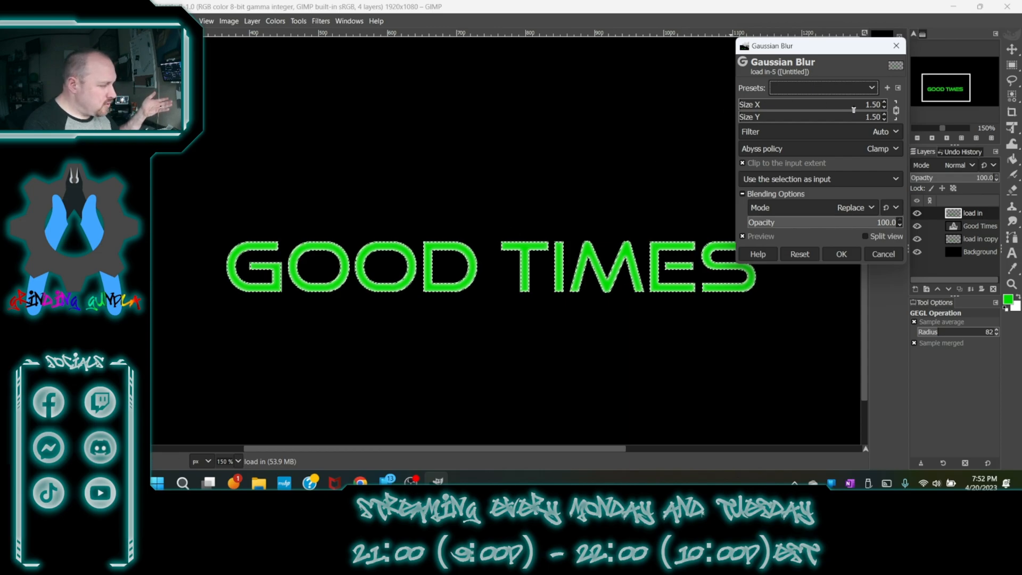
left_click(884, 103)
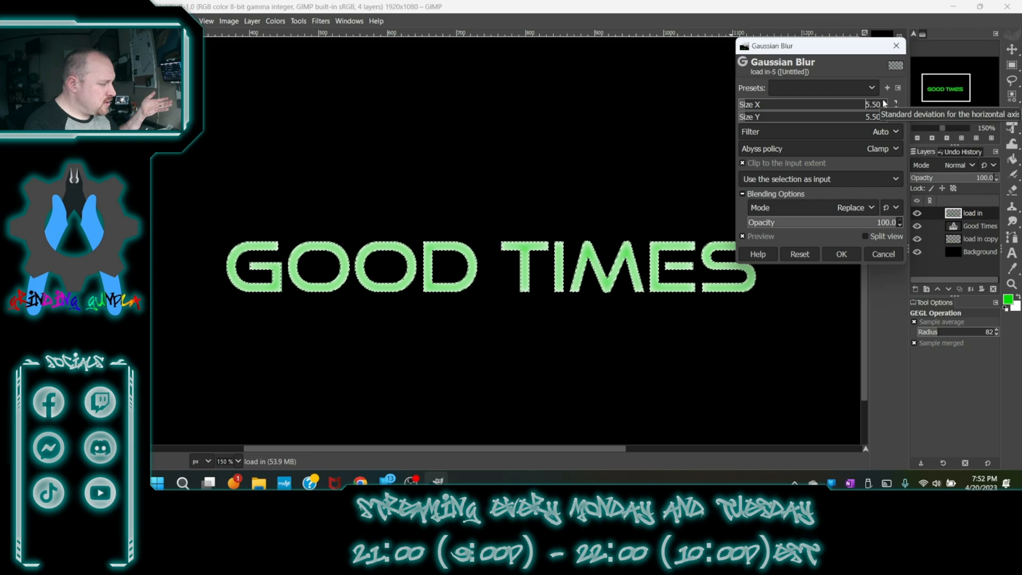
left_click(841, 255)
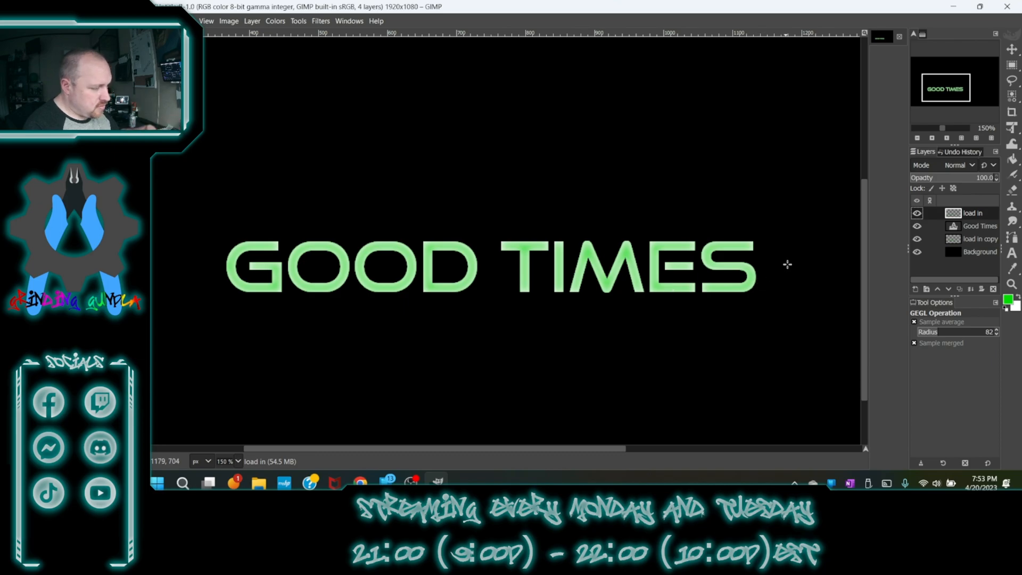
- Apply a Gaussian Blur of size 4.5 to the load in copy layer
left_click(950, 244)
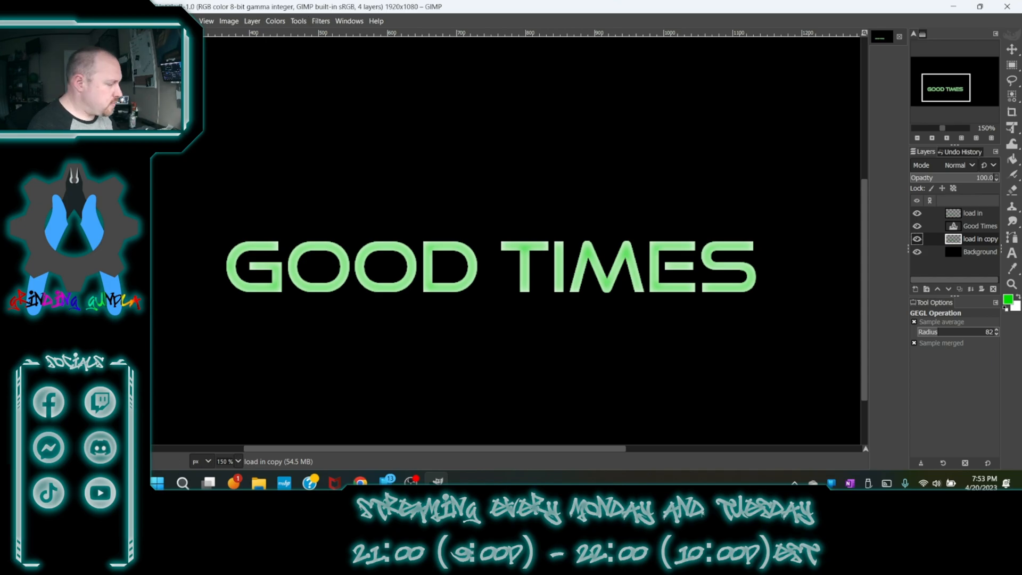
left_click(320, 21)
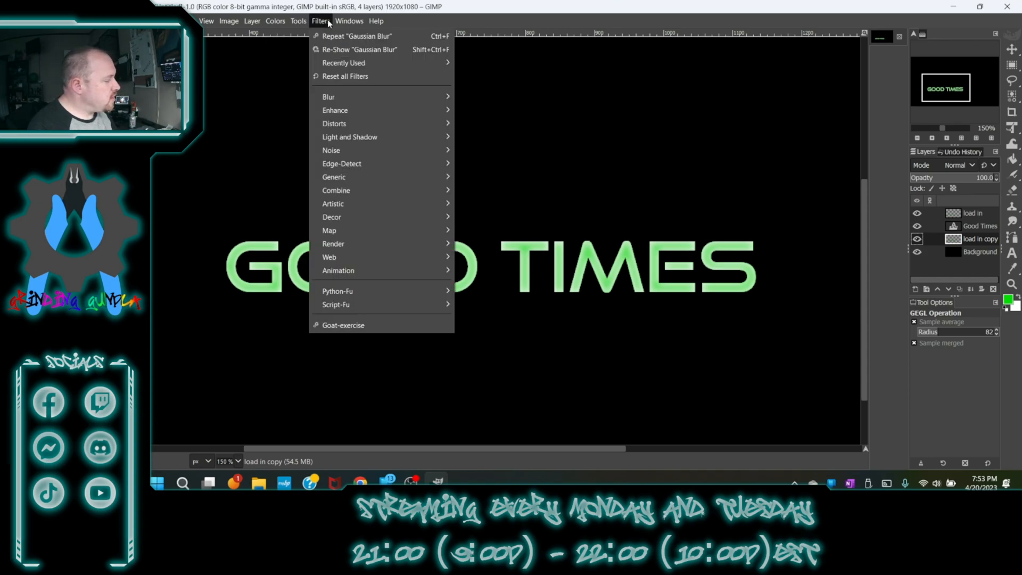
left_click(326, 51)
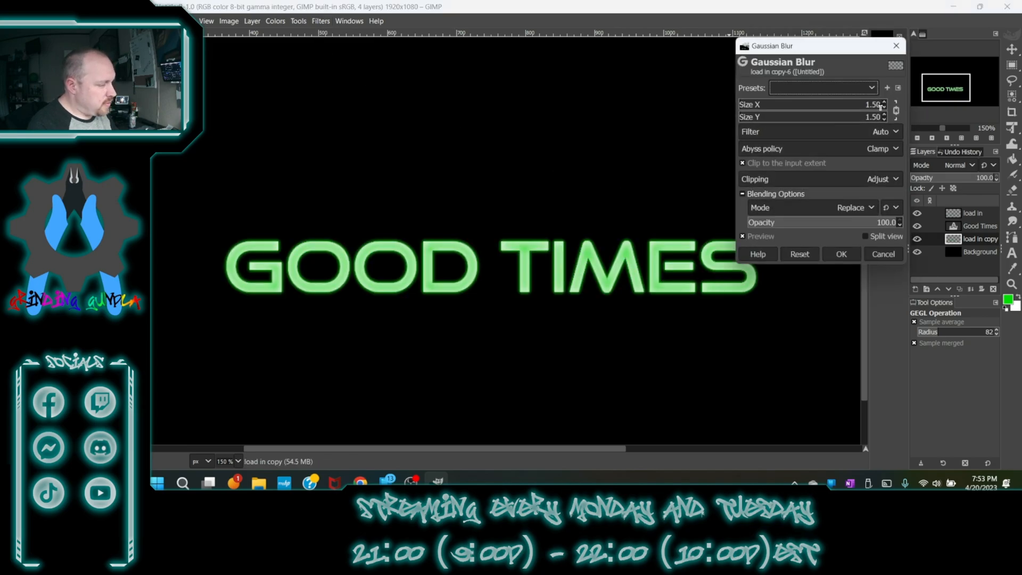
left_click(884, 103)
left_click(883, 103)
left_click(884, 102)
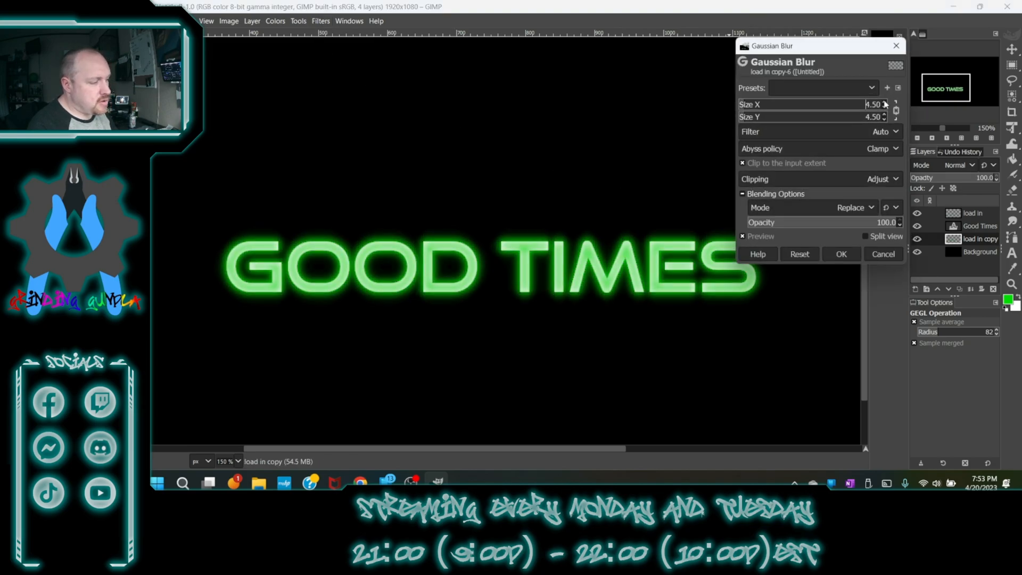
left_click(851, 253)
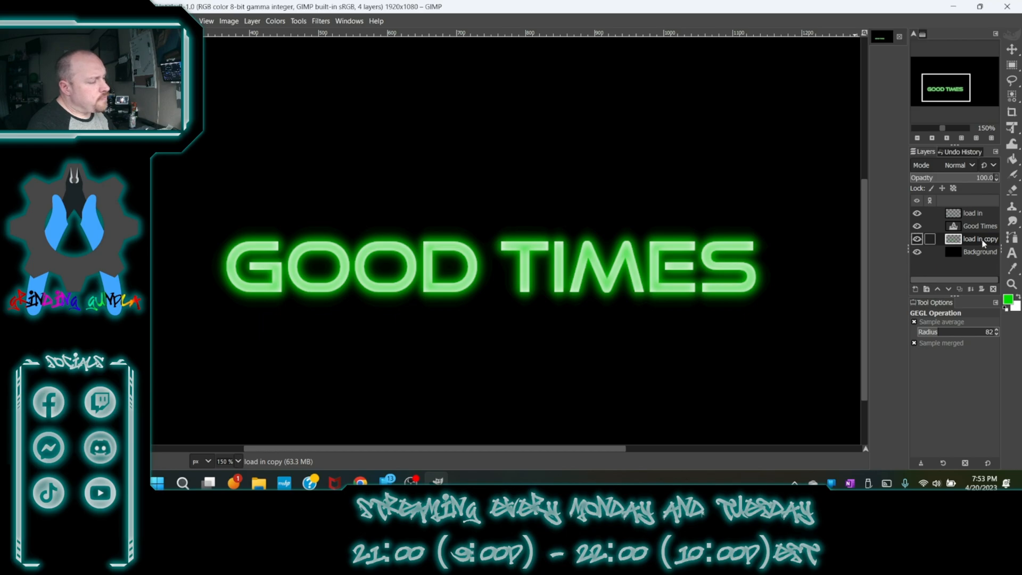
- Duplicate the blurred load in copy layer
left_click(959, 289)
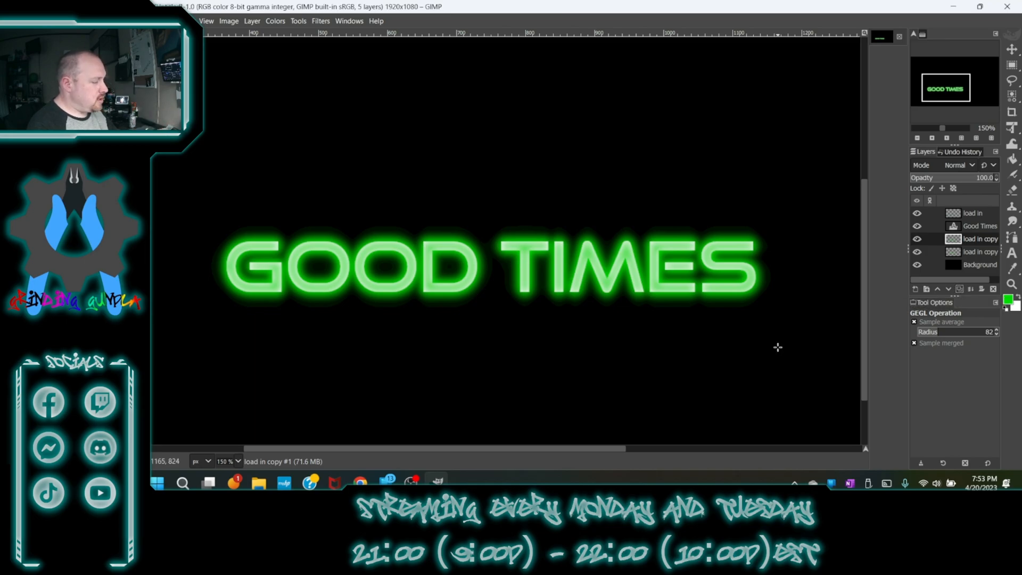
mouse_move(1012, 221)
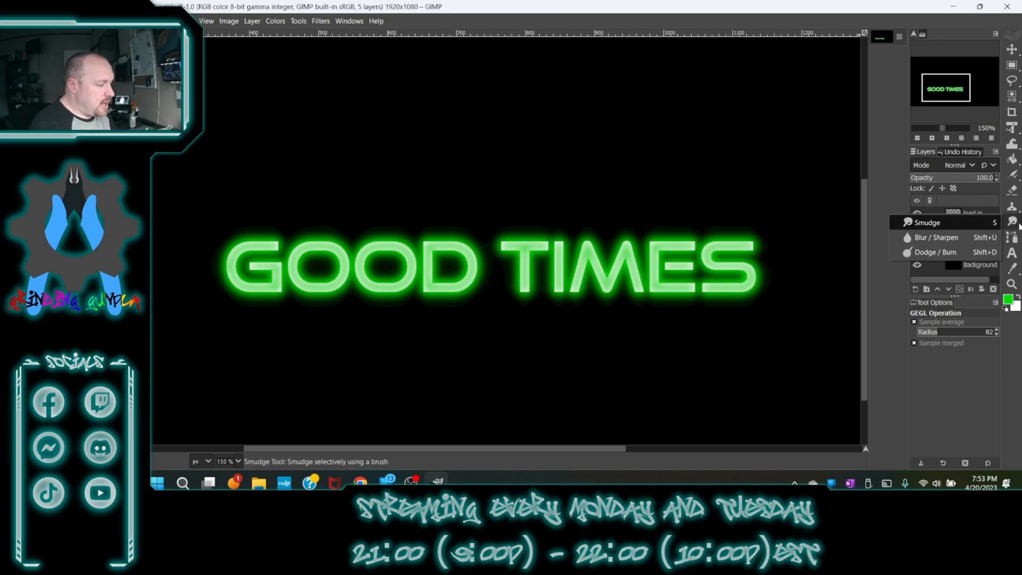
- Turn the Good Times text layer's alpha into a selection
left_click(952, 226)
right_click(953, 226)
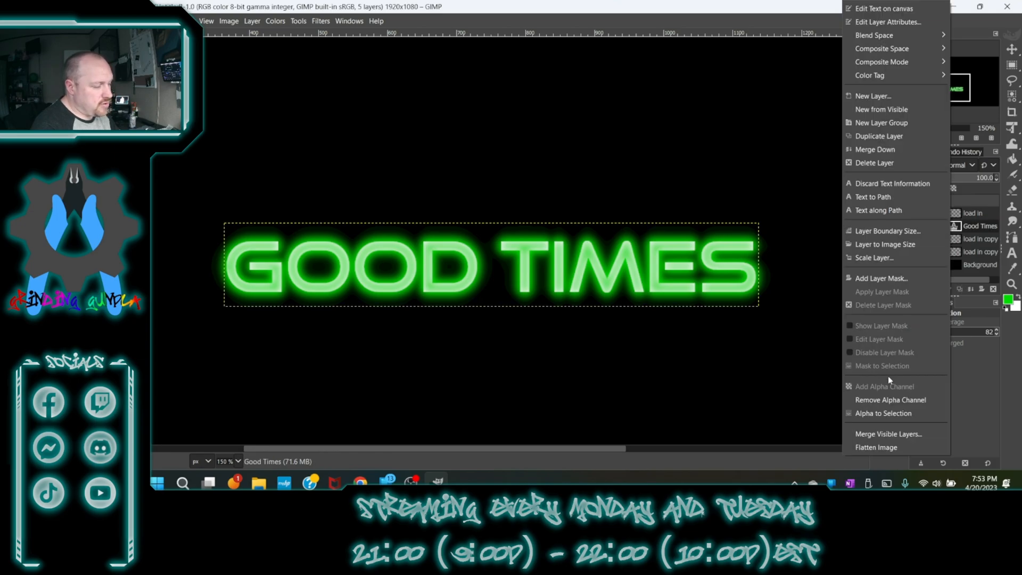
left_click(891, 413)
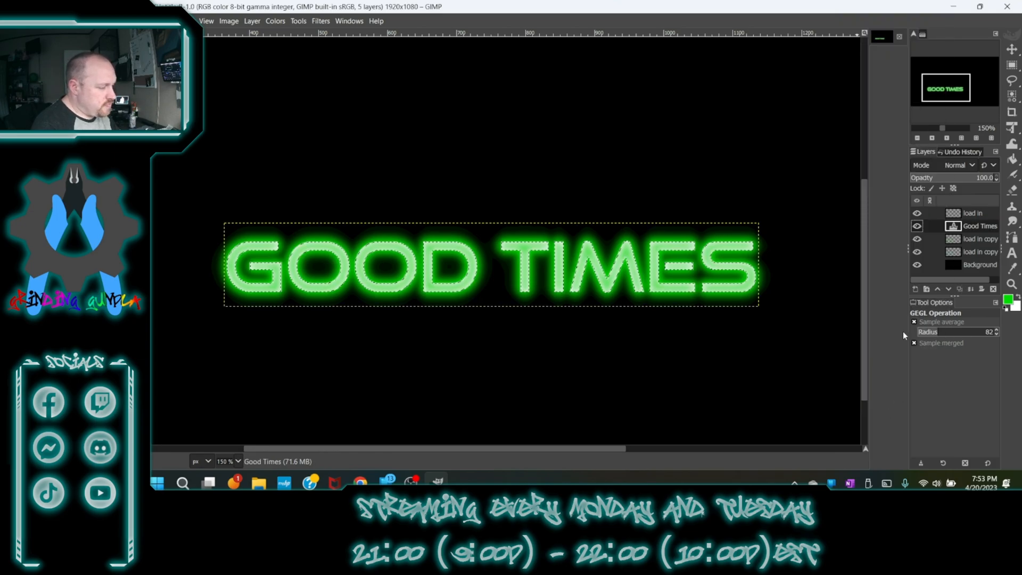
- Create a new transparent layer named load in above the Good Times layer
left_click(916, 289)
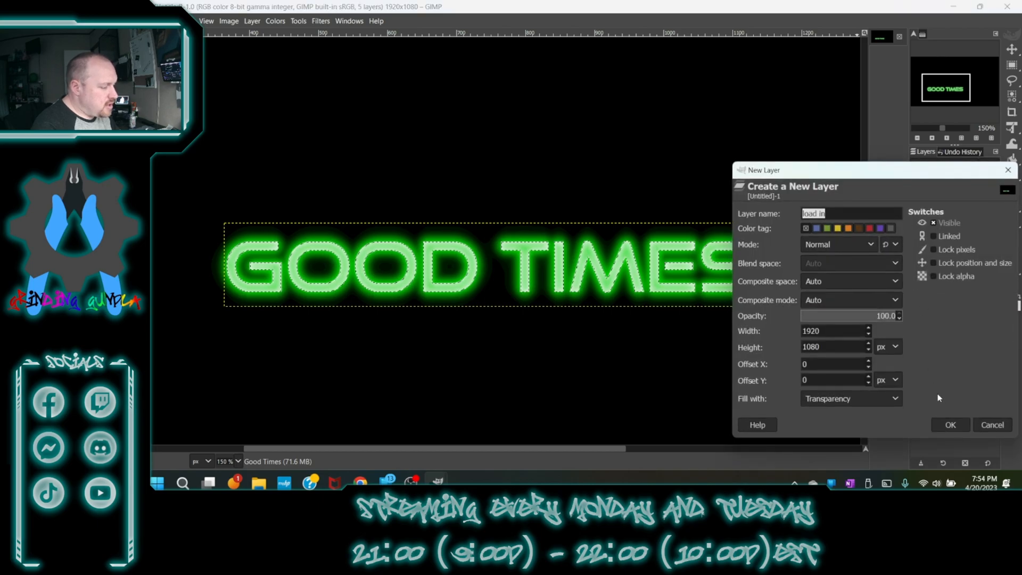
left_click(949, 424)
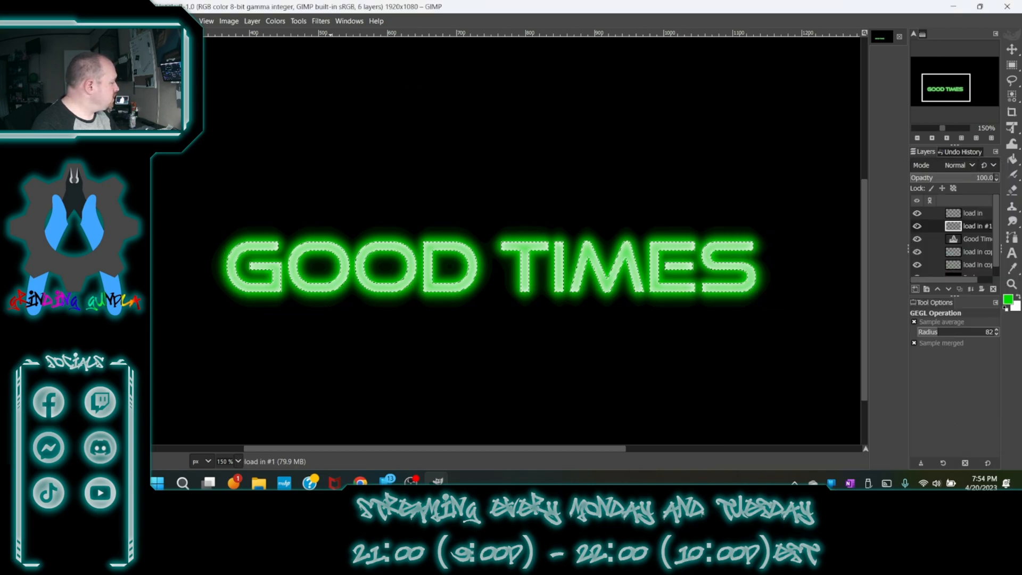
- Pick a pink foreground colour and bucket fill the selected letters on the new layer
left_click(1007, 299)
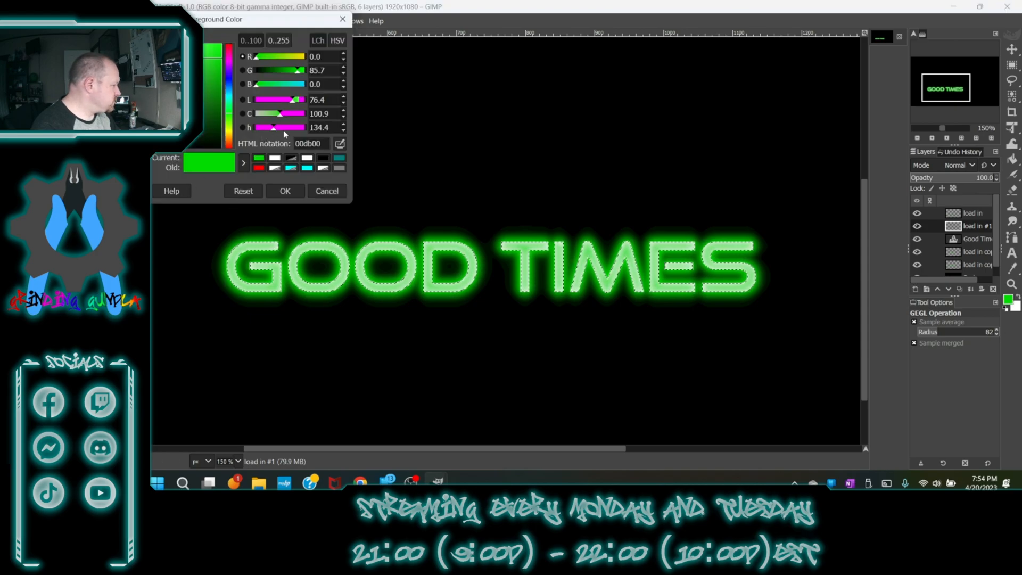
left_click_drag(289, 126, 301, 127)
left_click(295, 193)
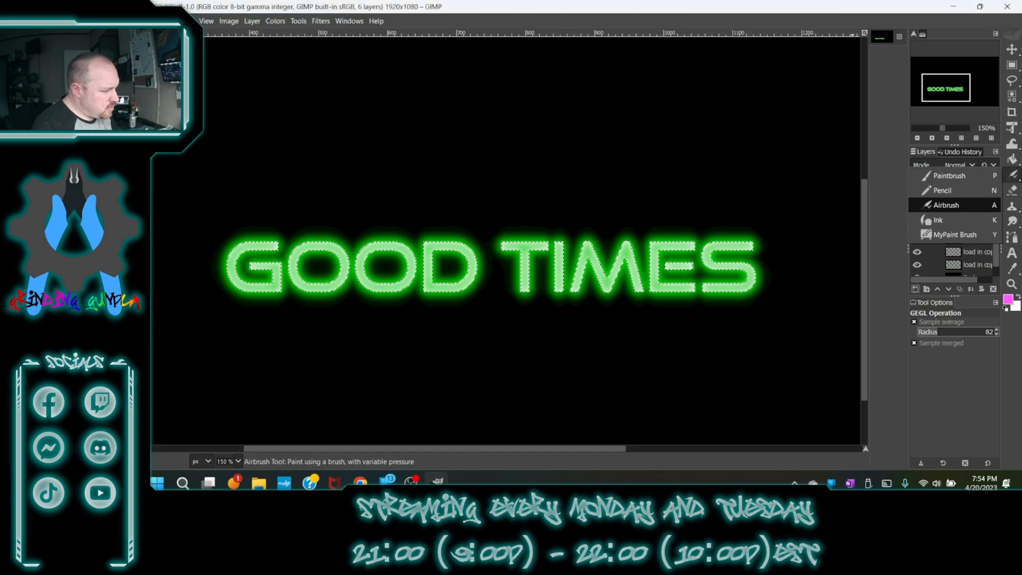
left_click(1017, 159)
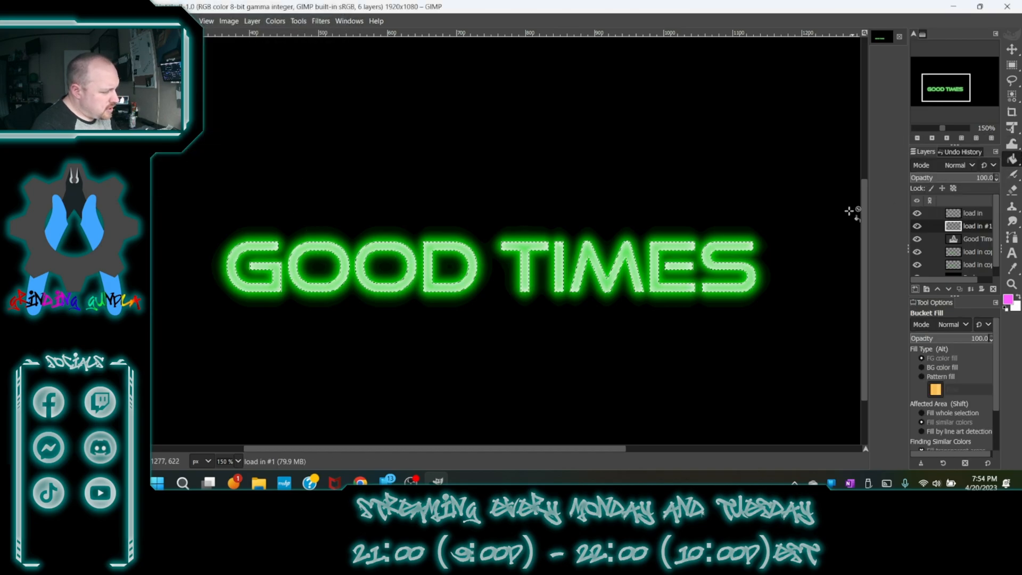
left_click(752, 245)
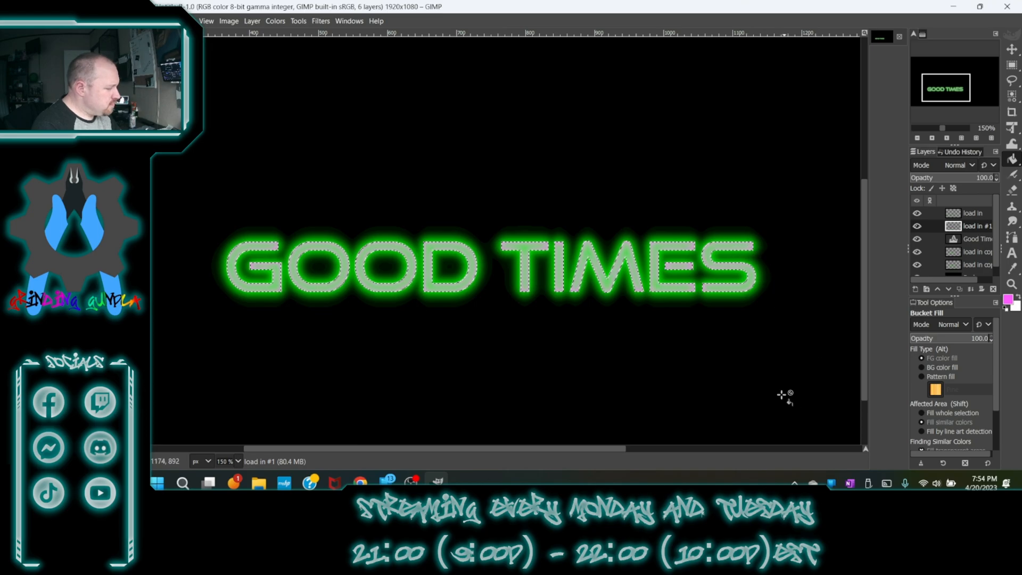
- Toggle the load in layer's visibility and set its opacity to 67
left_click(919, 213)
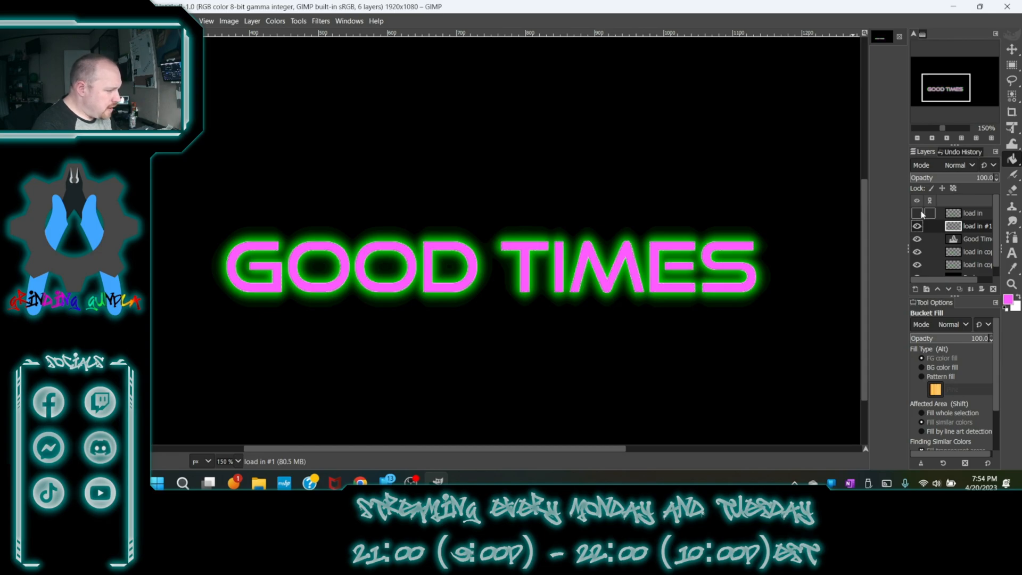
left_click_drag(933, 178, 993, 178)
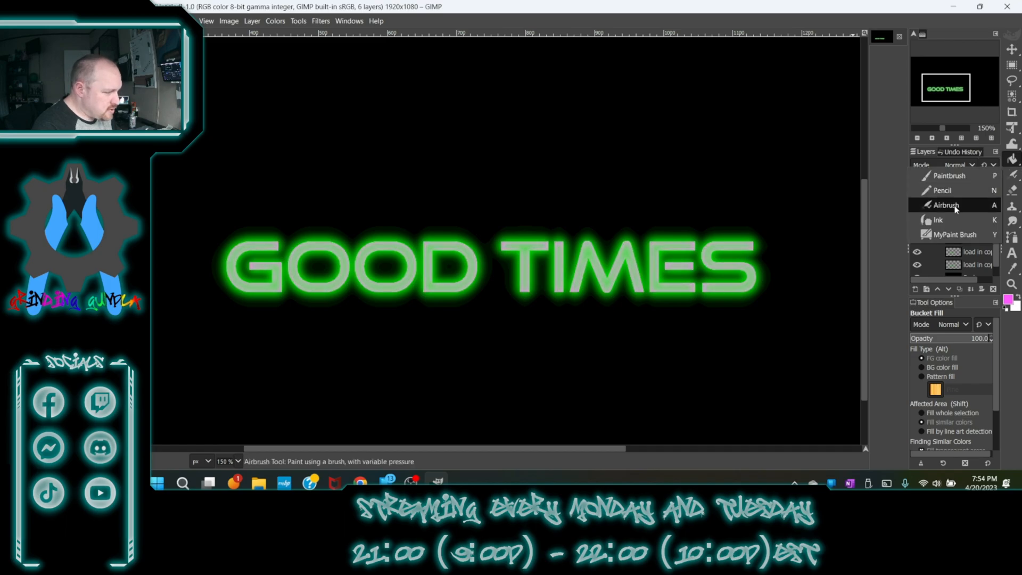
left_click(962, 213)
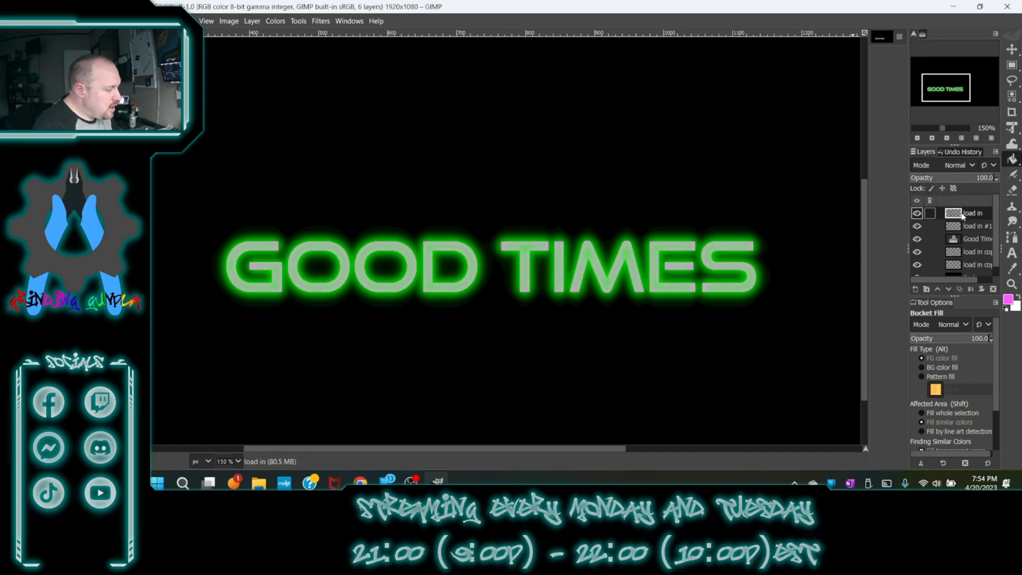
left_click_drag(928, 179, 898, 187)
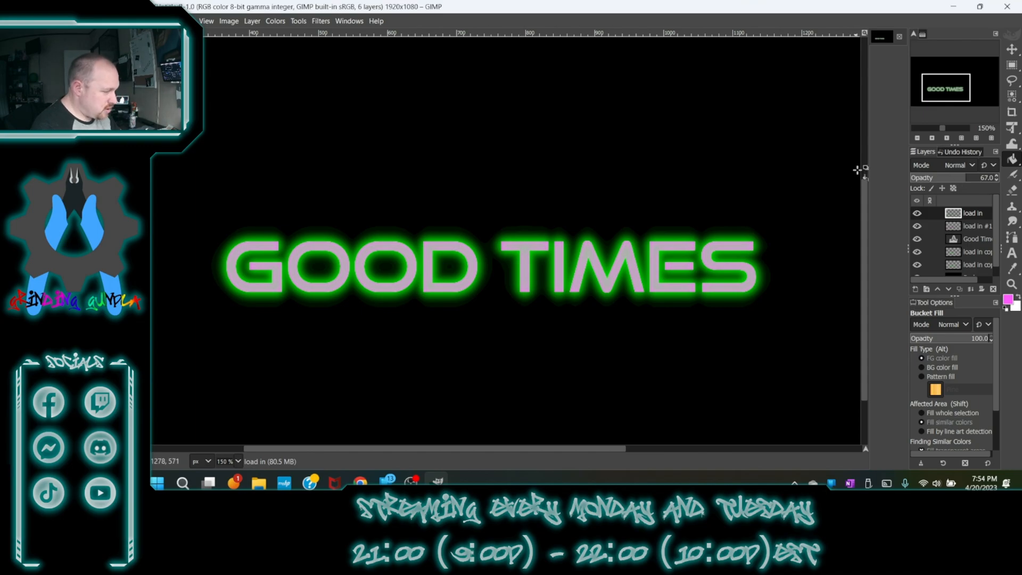
- Delete all layers except the Background
left_click(993, 289)
left_click(993, 289)
left_click(993, 289)
left_click(992, 289)
left_click(993, 289)
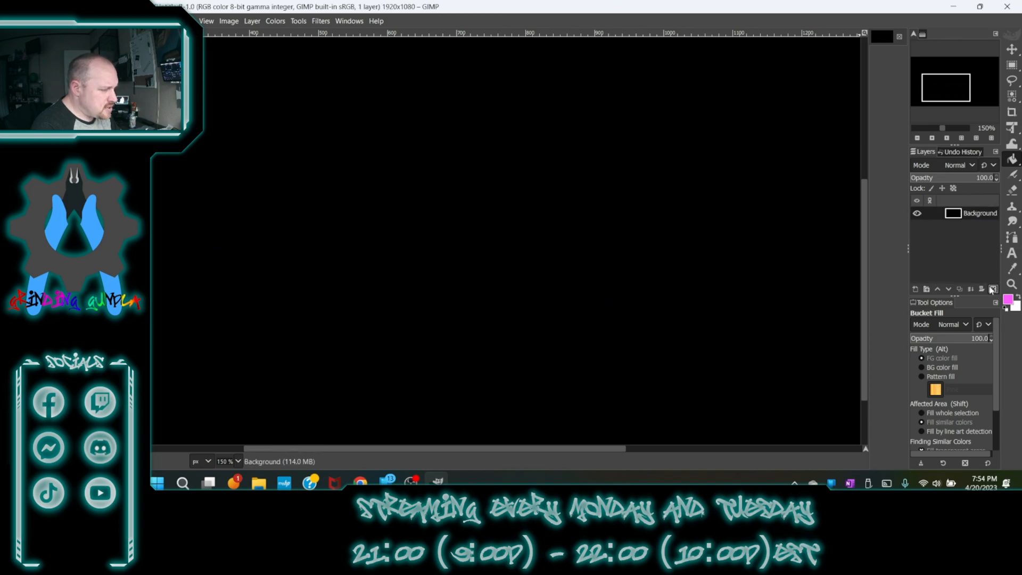
- Swap the foreground and background colours and fill the Background layer with white
left_click(1017, 296)
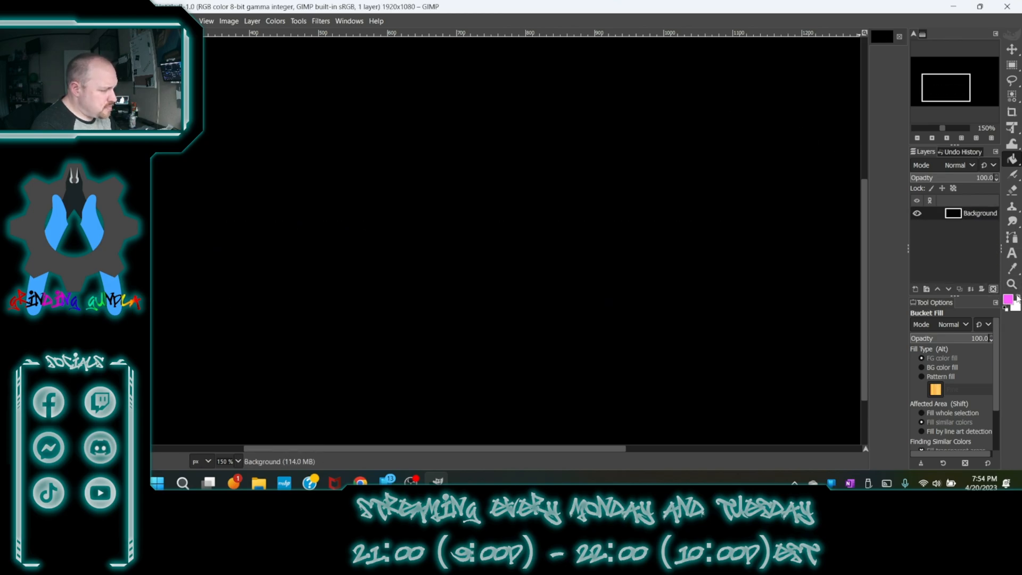
left_click(531, 225)
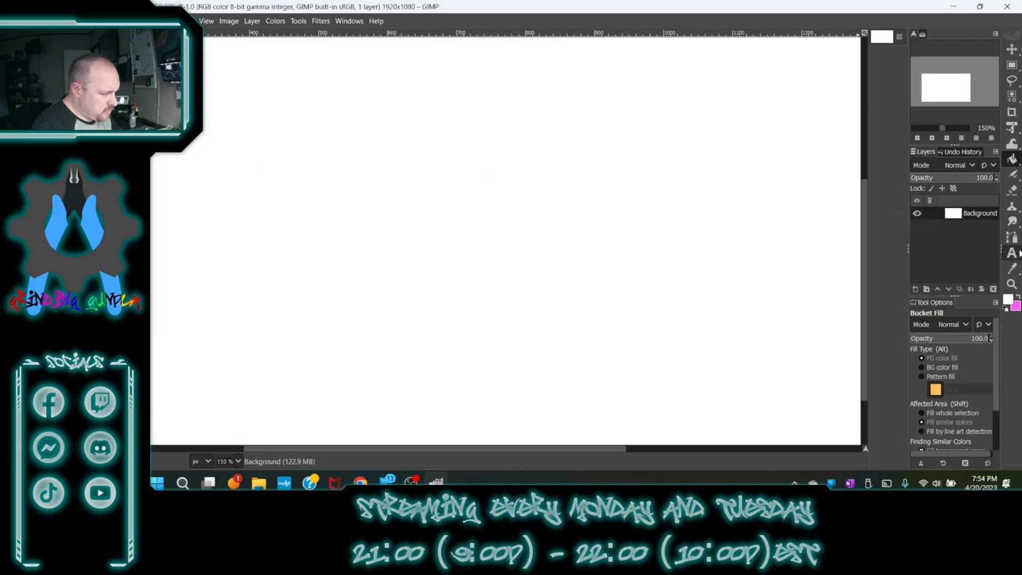
- Add a text layer reading Grinding Gunpla near the canvas's upper left
left_click(1011, 253)
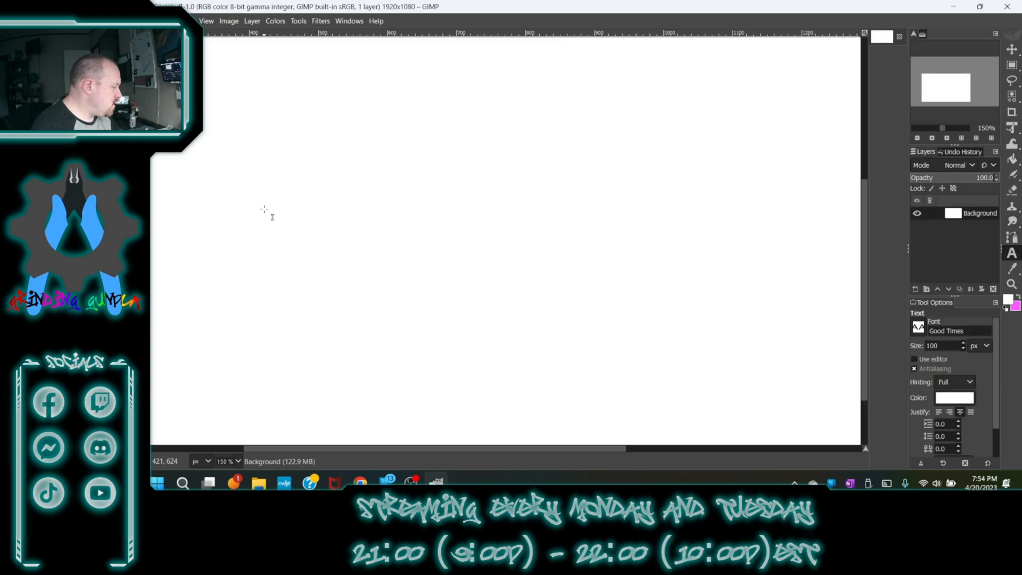
left_click(257, 199)
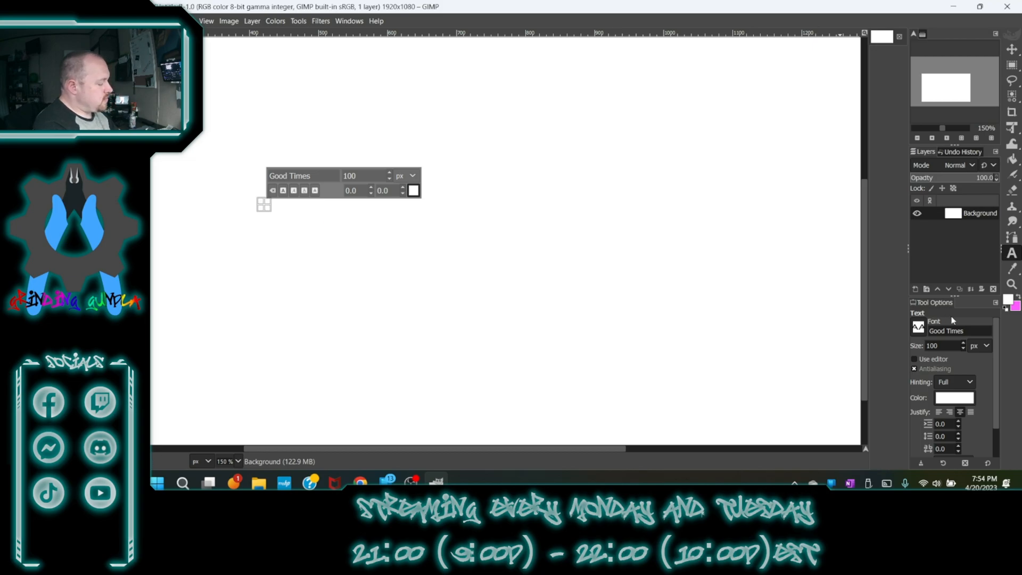
type("G")
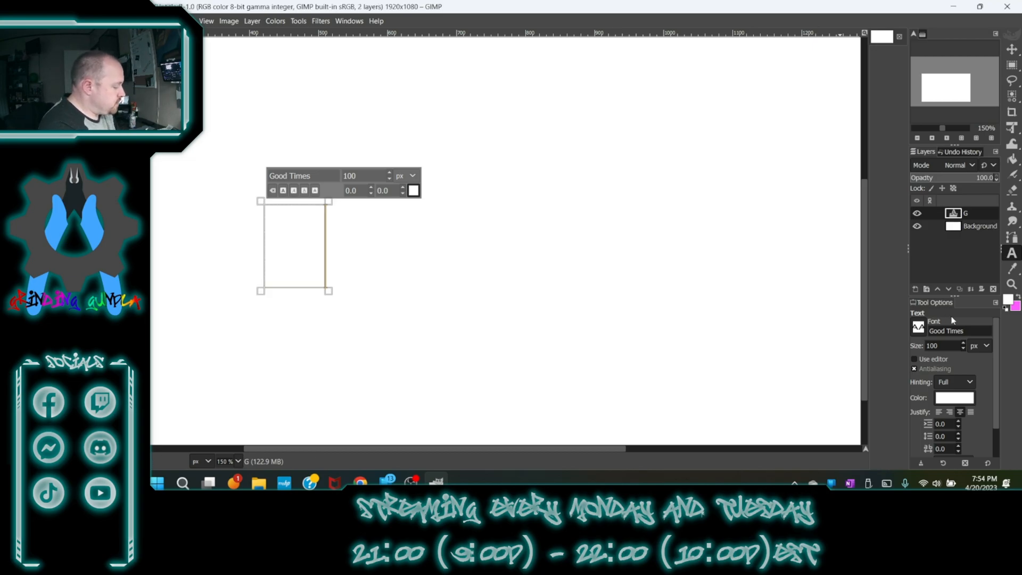
type("rinding Gunpla")
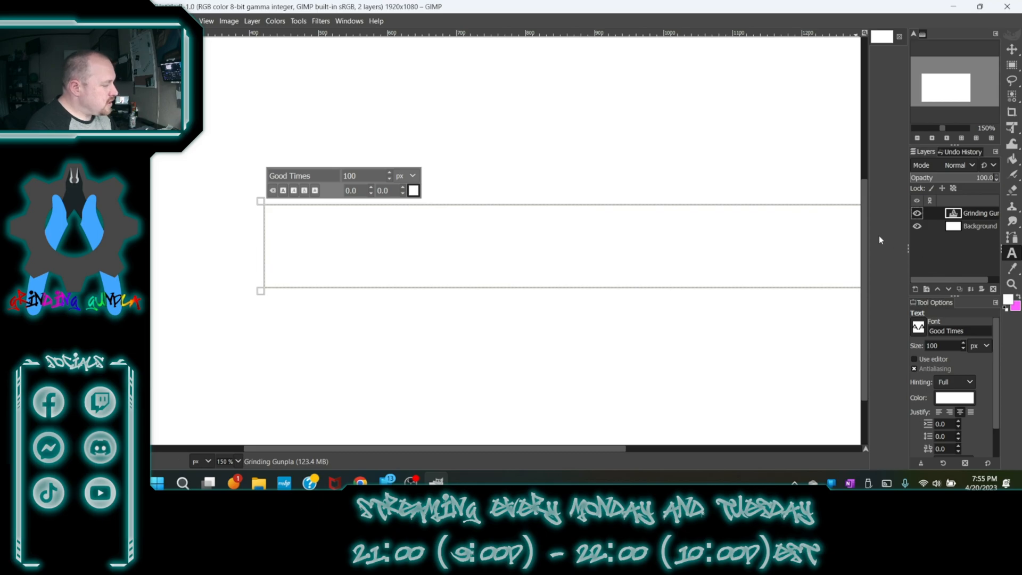
- Turn the Grinding Gunpla text layer's alpha into a selection
left_click_drag(932, 82, 970, 85)
scroll(664, 124, "down", 2)
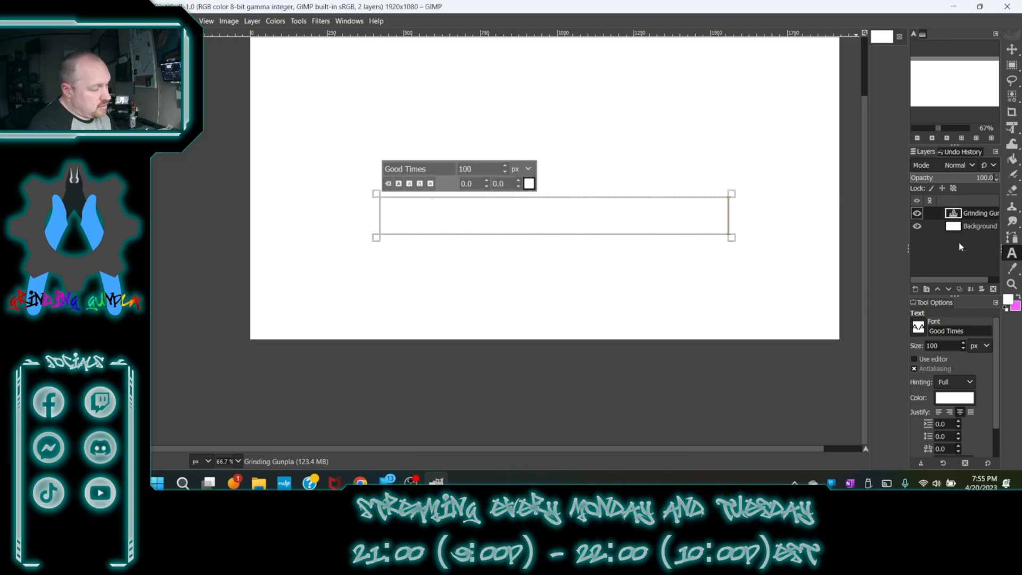
right_click(977, 213)
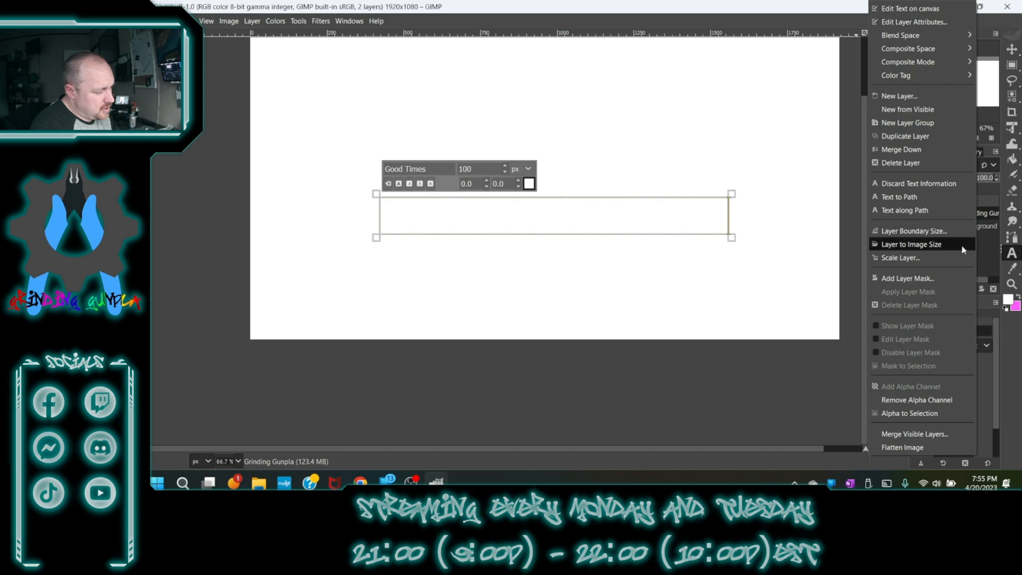
left_click(936, 408)
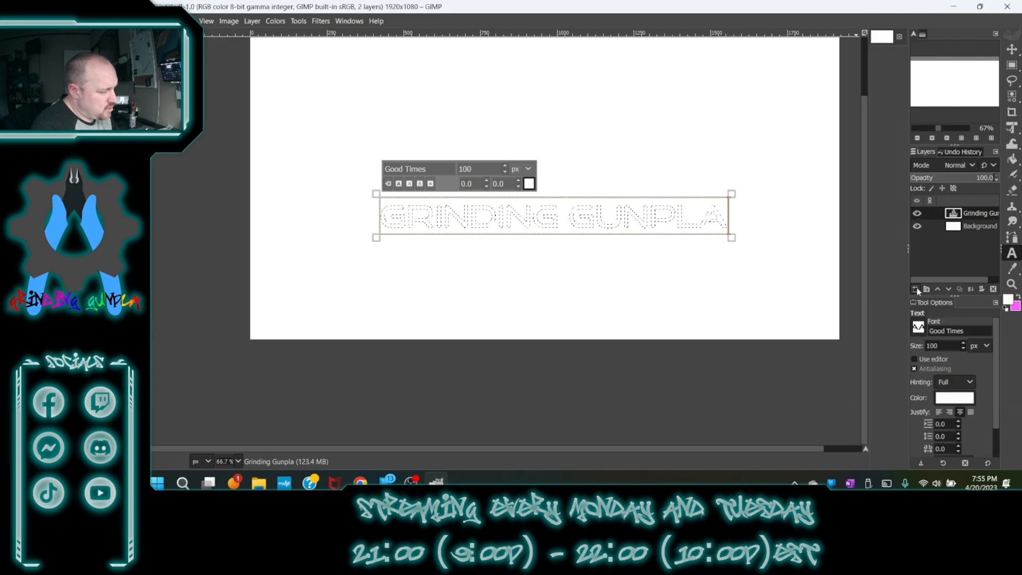
- Add a new layer named load in and move it beneath the Grinding Gunpla text layer
left_click(916, 287)
left_click(950, 421)
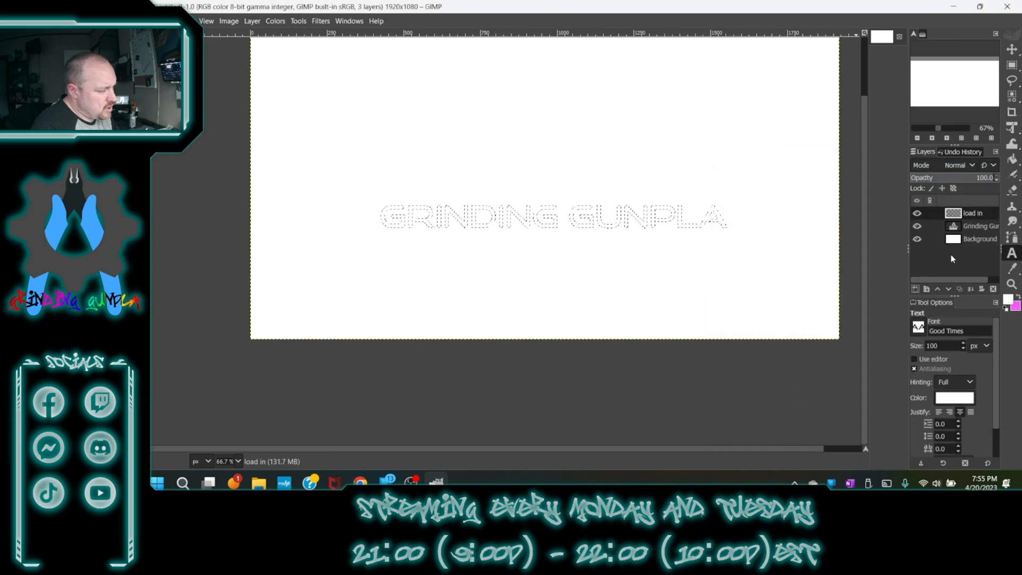
left_click_drag(953, 213, 962, 237)
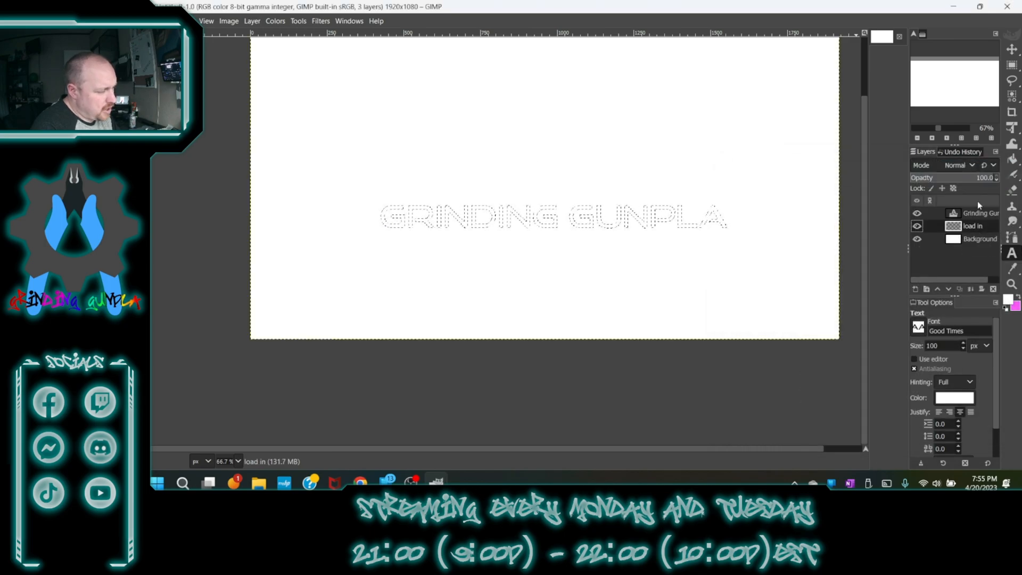
- Fill the text selection on the load in layer with black using Bucket Fill, then remove the selection
left_click(1013, 159)
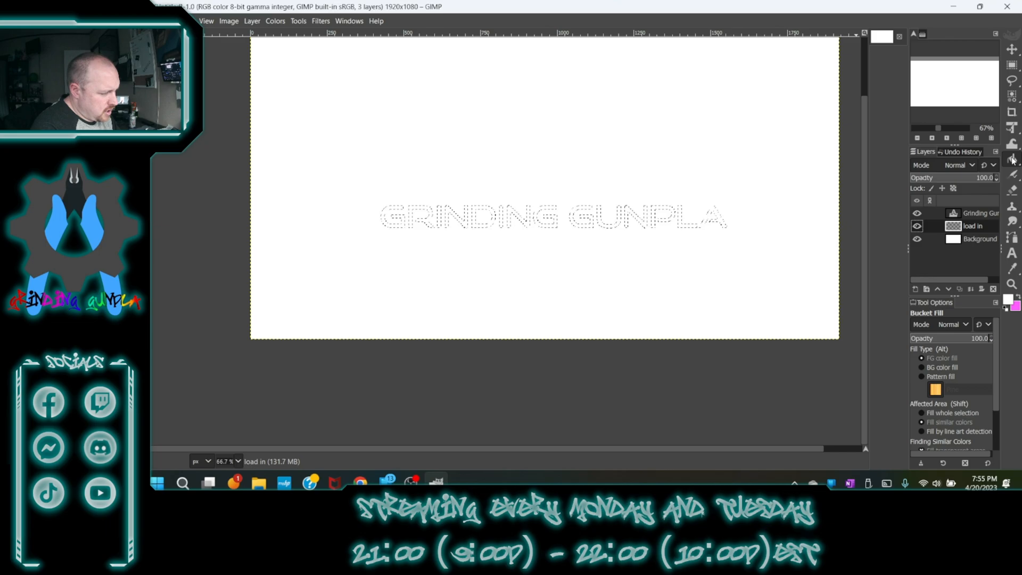
mouse_move(1013, 164)
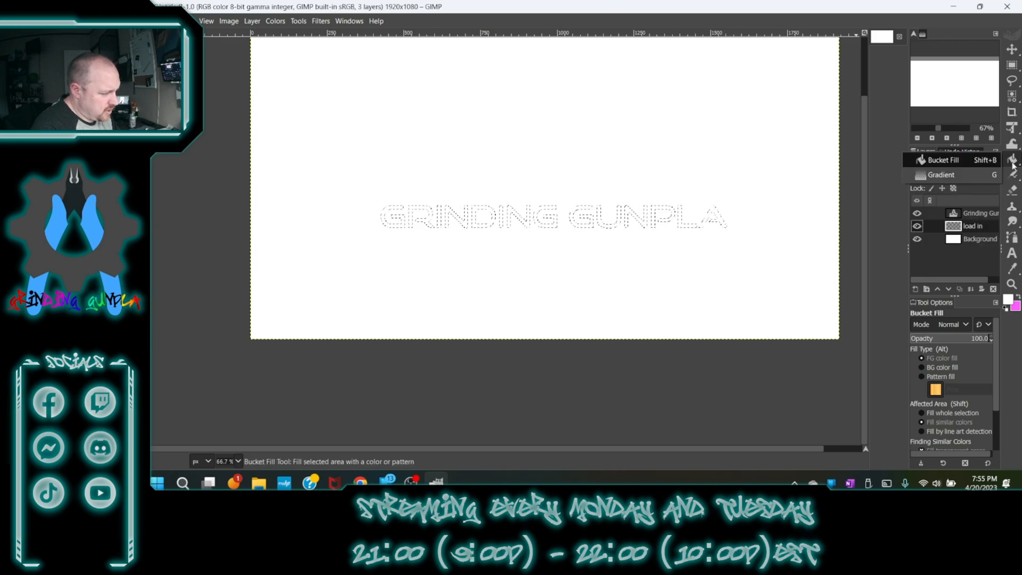
left_click(1005, 309)
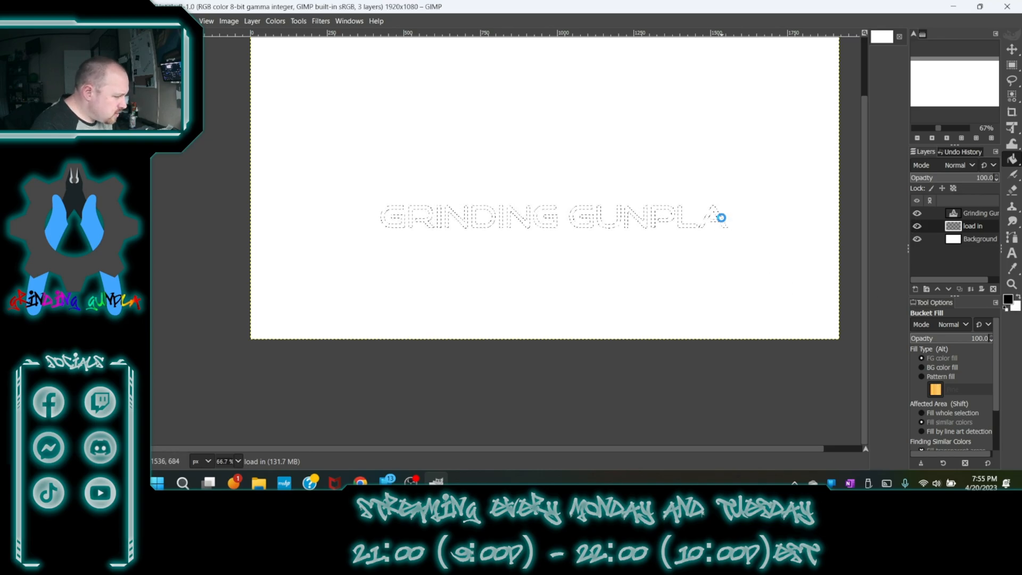
key("ctrl+shift+a")
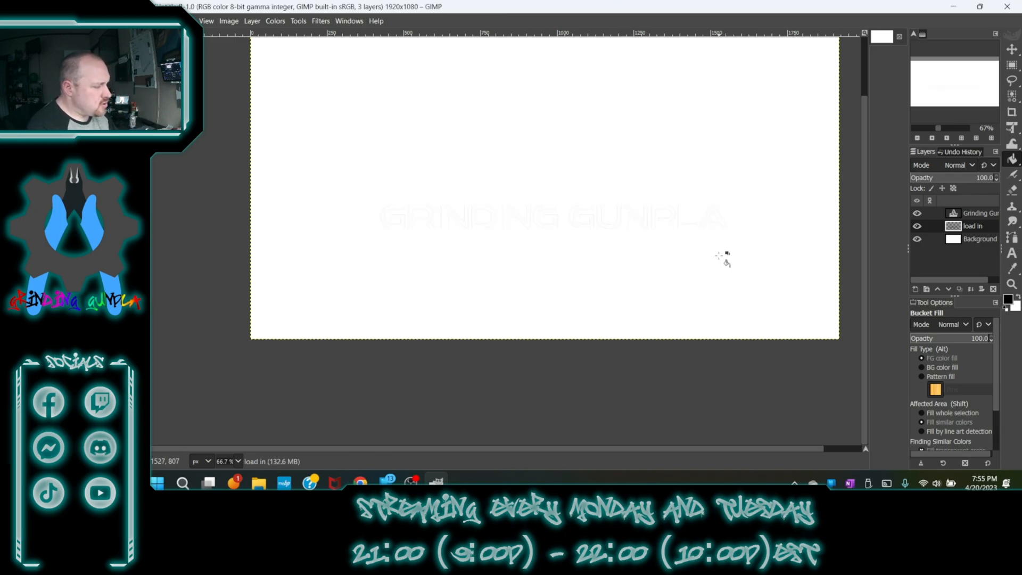
- Repeat the Gaussian Blur filter on the load in layer
scroll(636, 229, "up", 2, "ctrl")
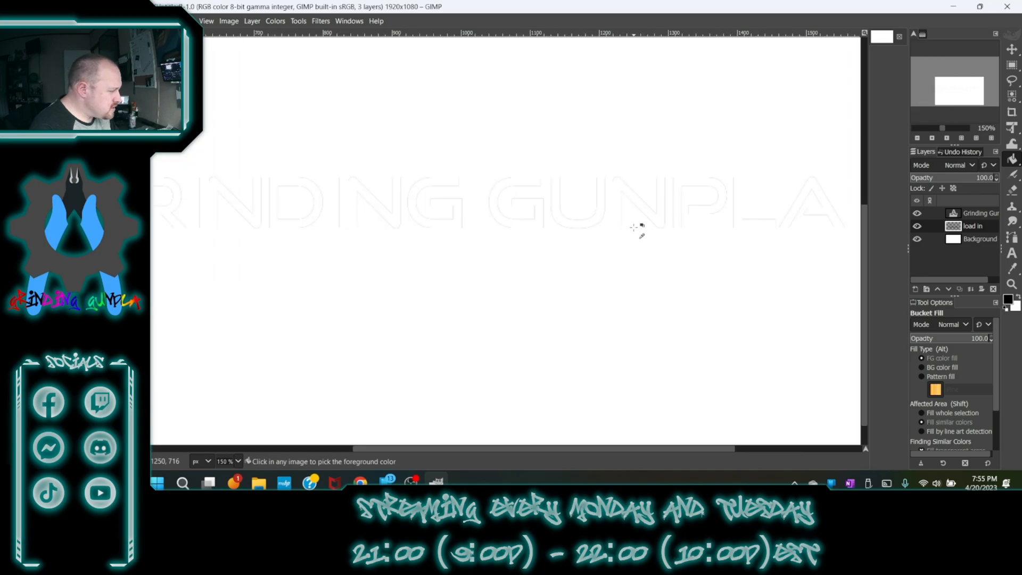
scroll(599, 222, "down", 1, "ctrl")
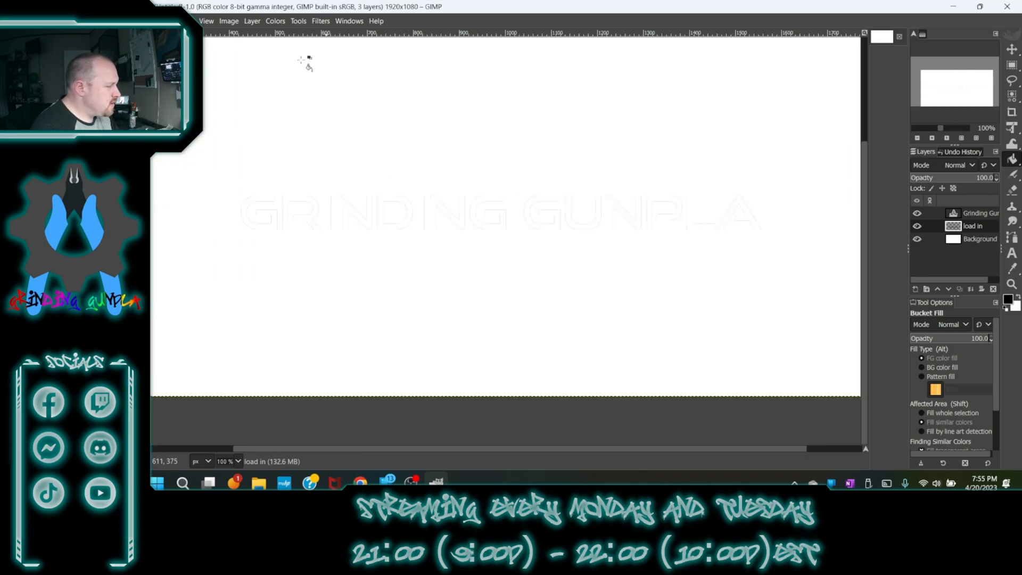
left_click(321, 21)
left_click(334, 37)
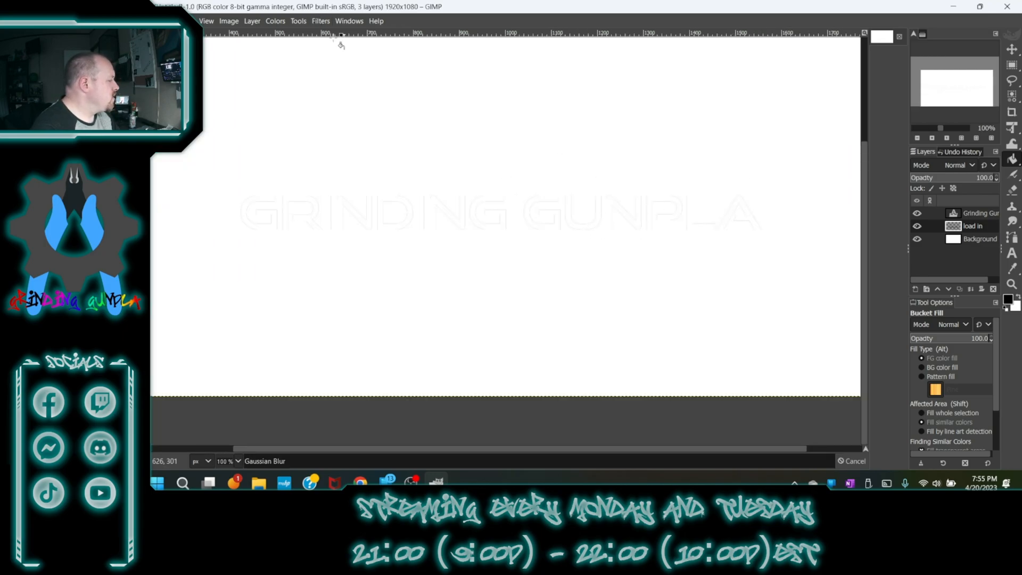